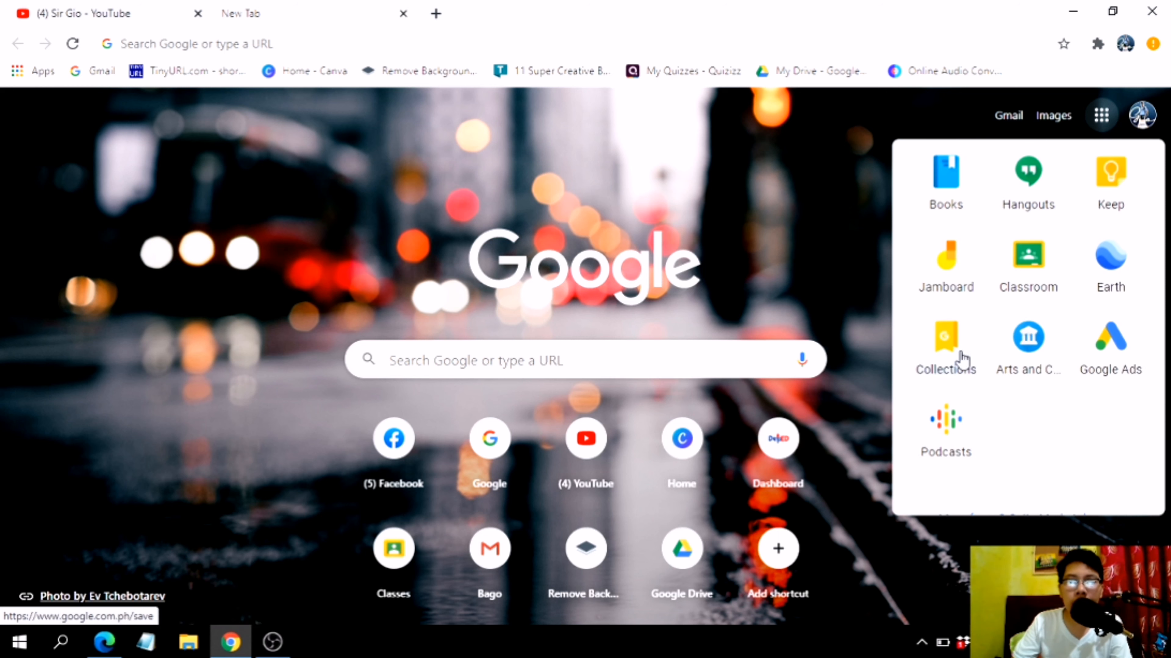
Open Google Jamboard from the Google apps and create a new jam.
left_click(950, 260)
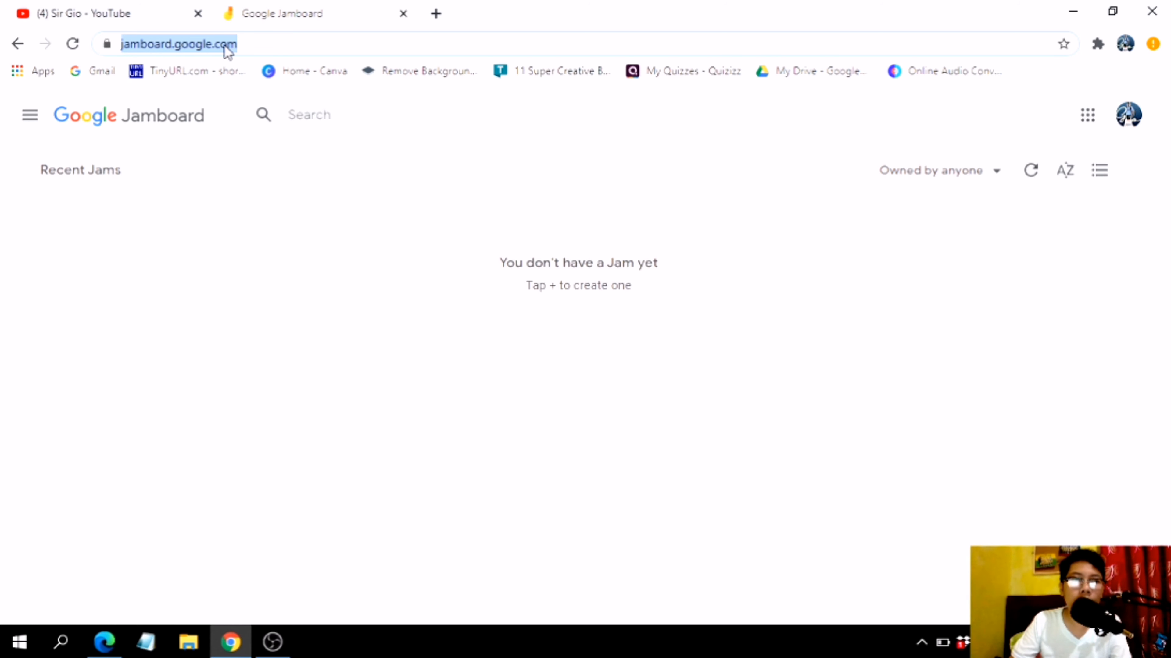
left_click(450, 271)
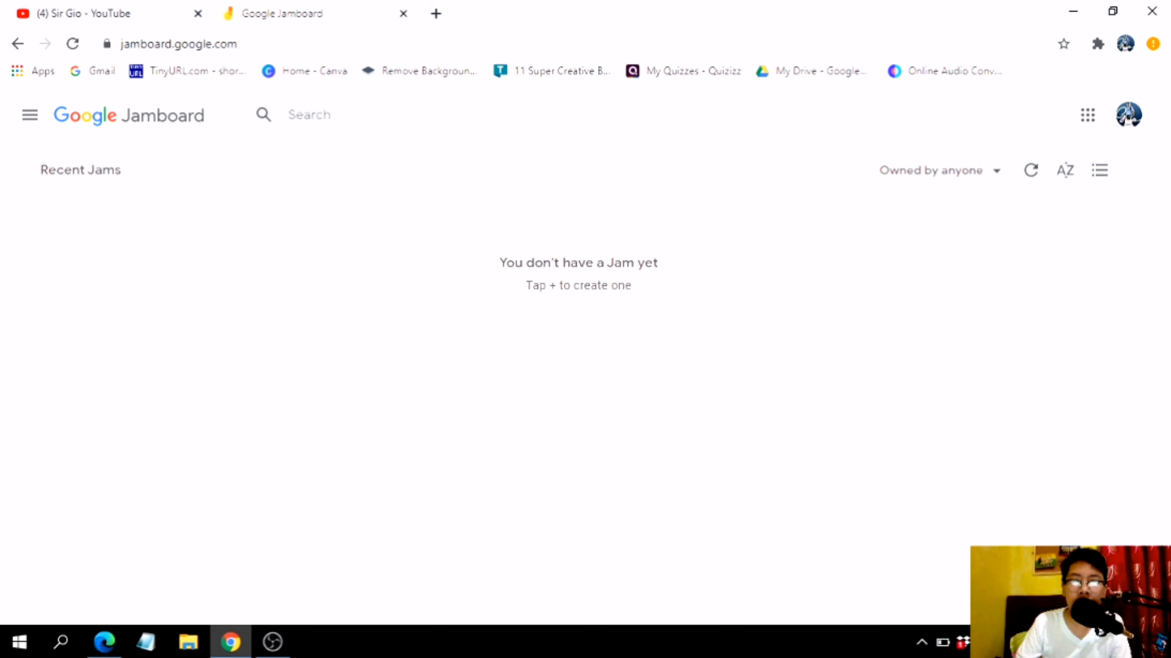
left_click(1122, 580)
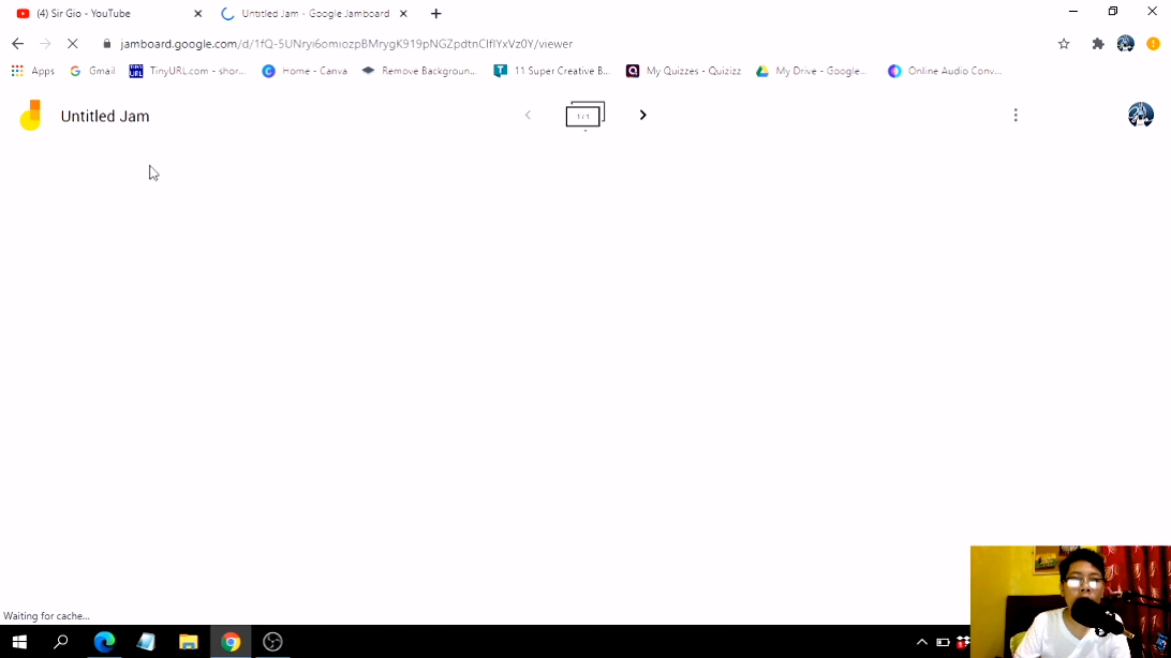
Rename the untitled jam as "science".
left_click(115, 122)
type("s")
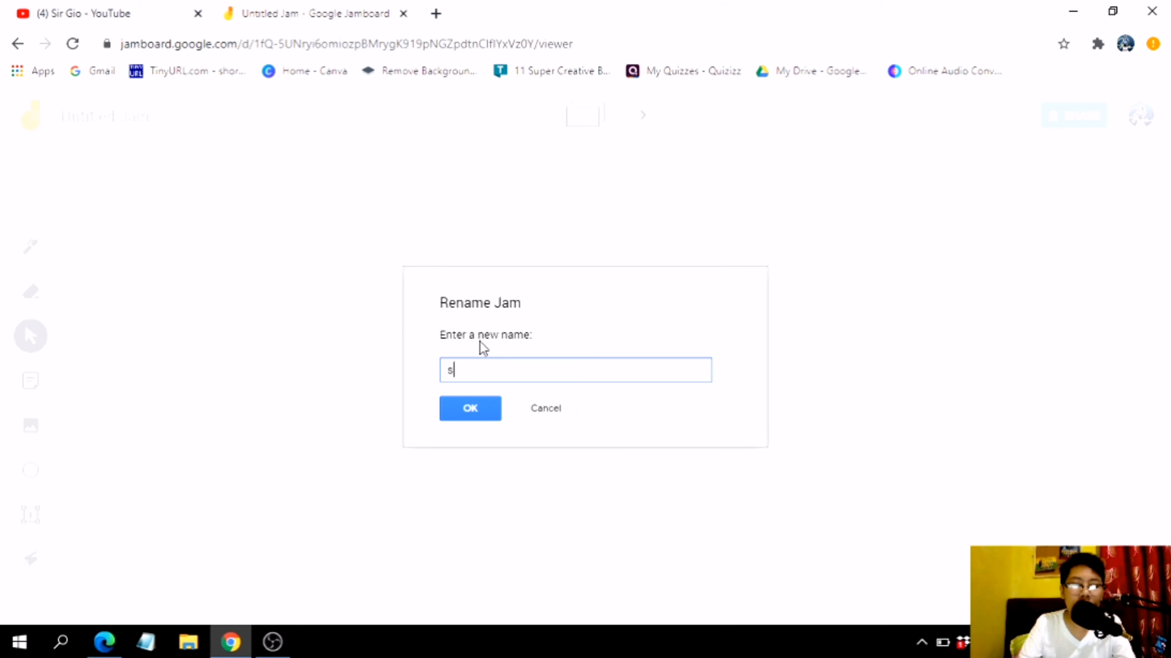
type("cience")
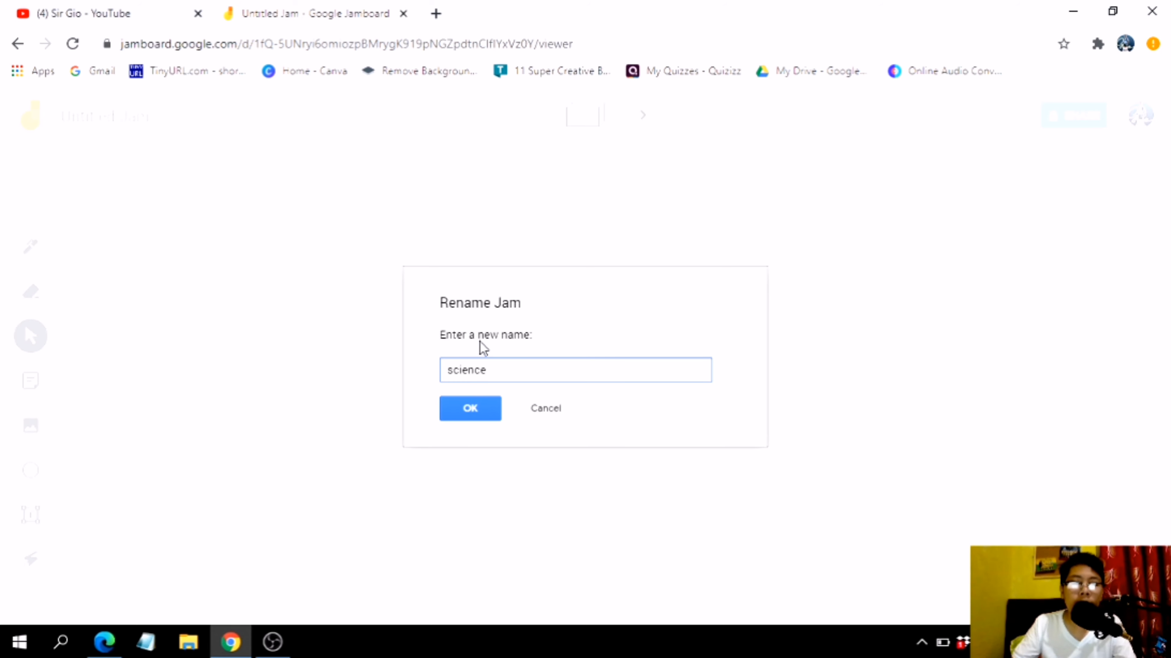
left_click(472, 410)
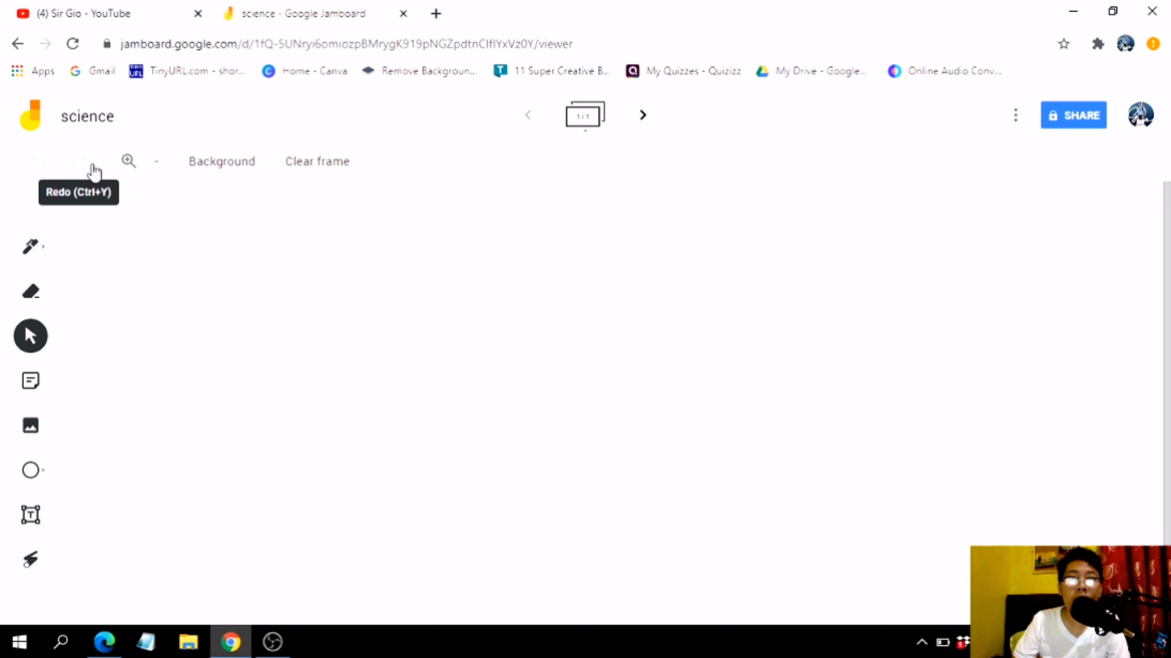
left_click(156, 167)
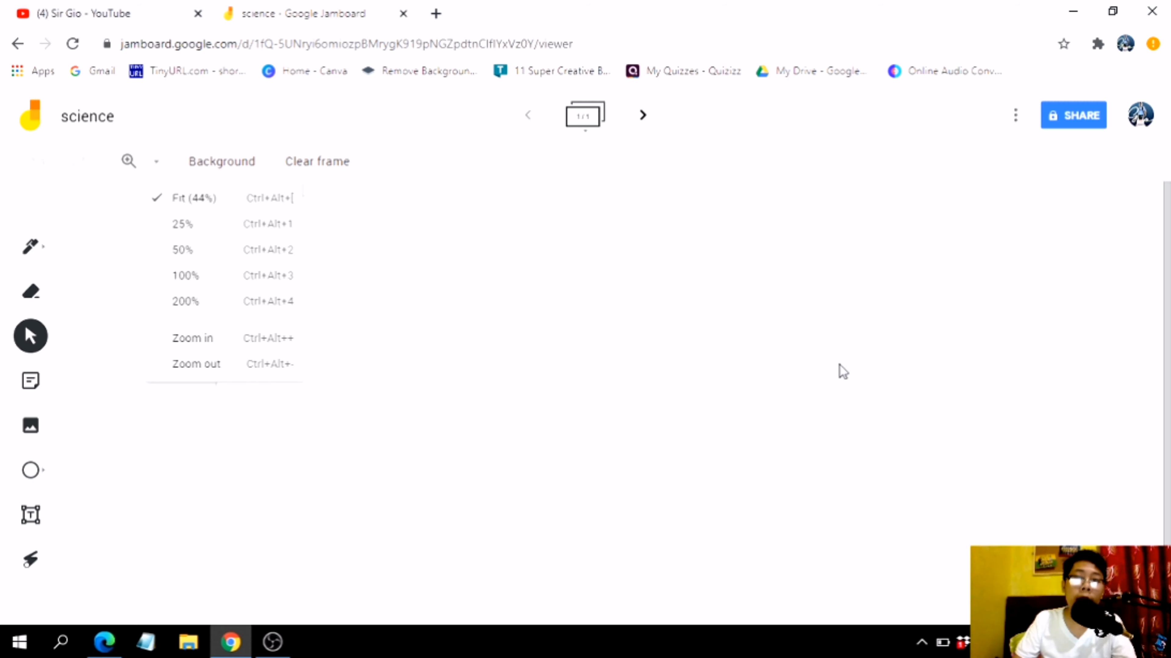
left_click(750, 332)
Try out the frame backgrounds one after another, including black, blue and the grid pattern, ending with plain white.
left_click(223, 164)
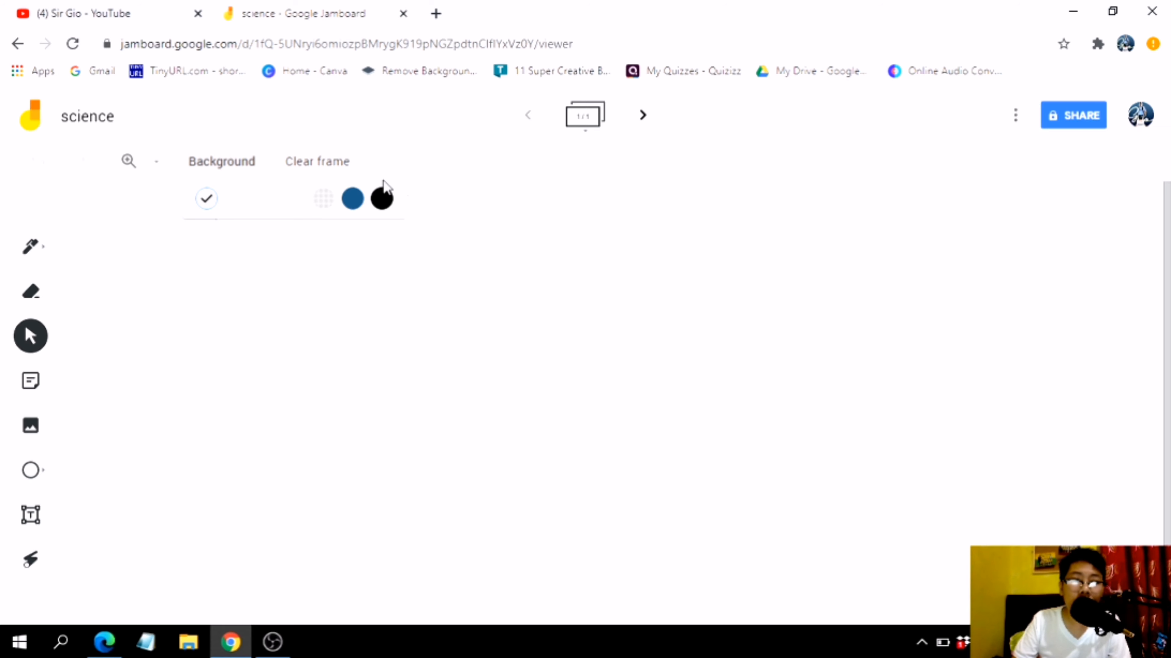
left_click(382, 198)
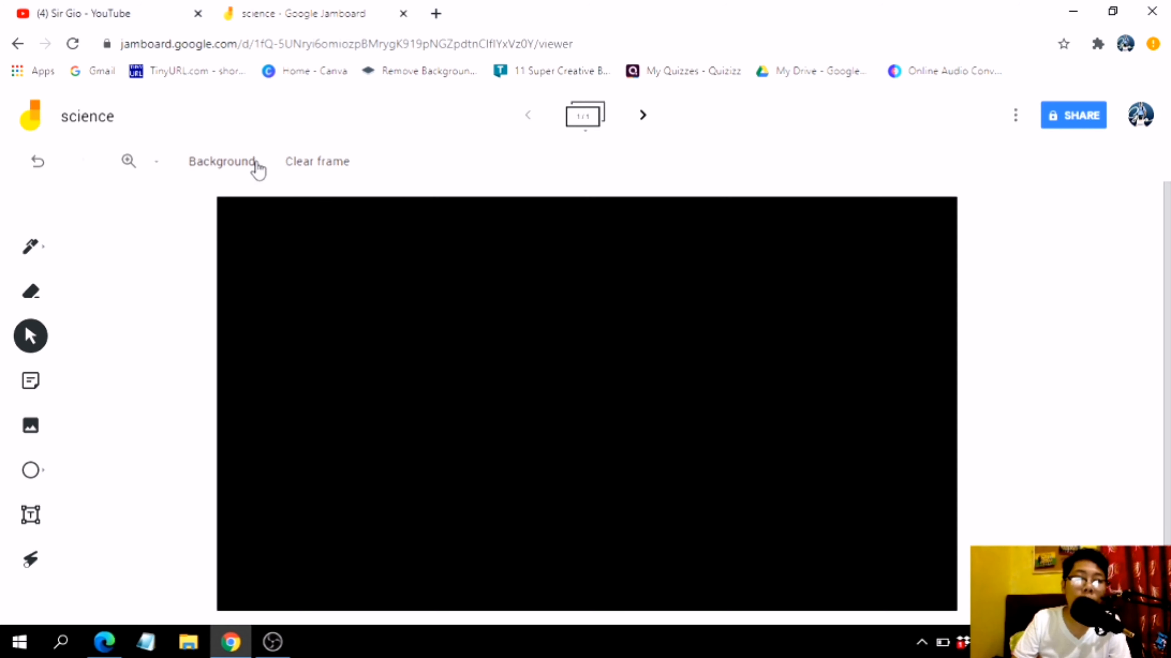
left_click(252, 164)
left_click(353, 198)
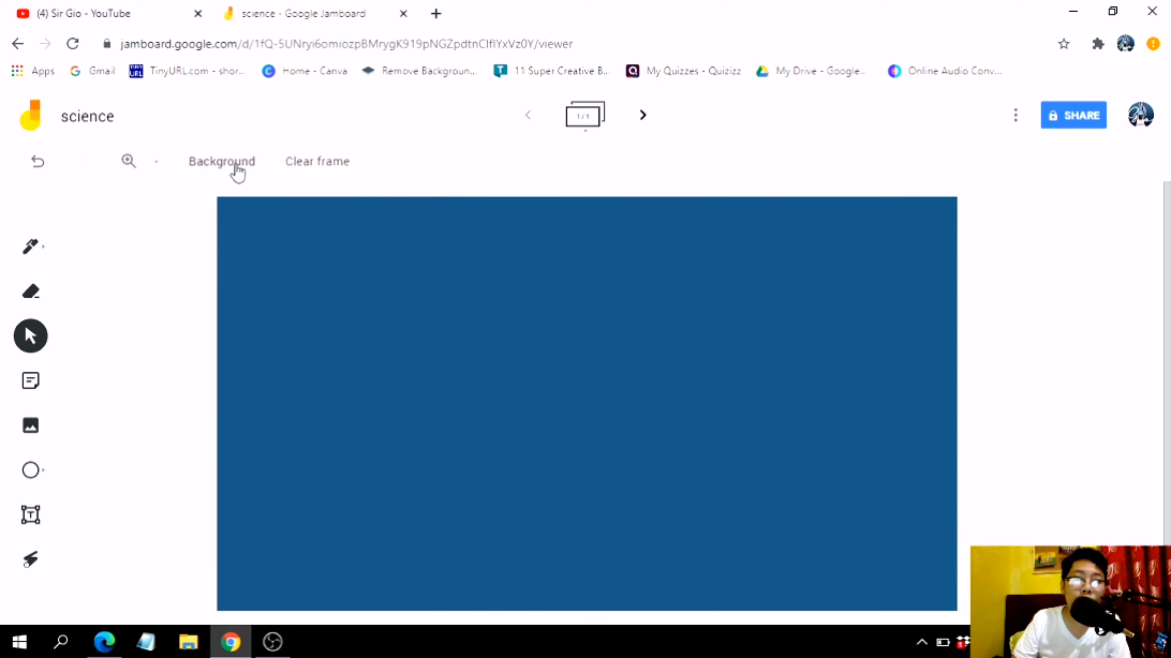
left_click(237, 167)
left_click(317, 199)
left_click(222, 169)
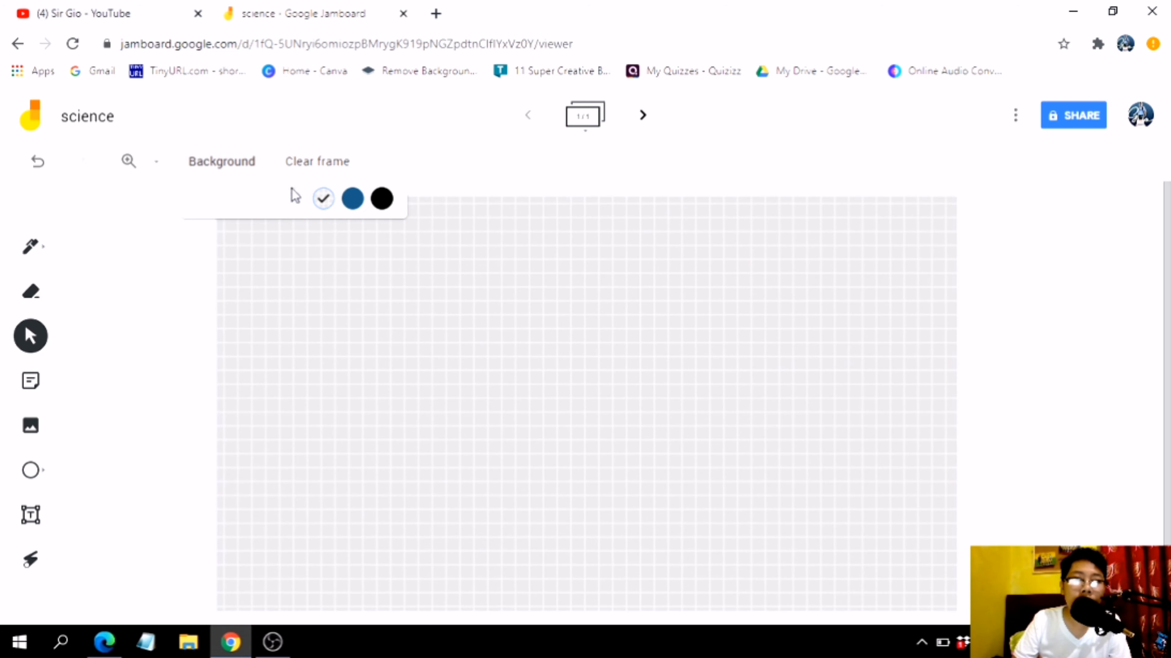
left_click(298, 203)
left_click(214, 164)
left_click(264, 202)
left_click(217, 164)
left_click(240, 203)
left_click(232, 164)
left_click(210, 207)
Set the frame's background to solid black and take a look at the frame overview.
left_click(229, 167)
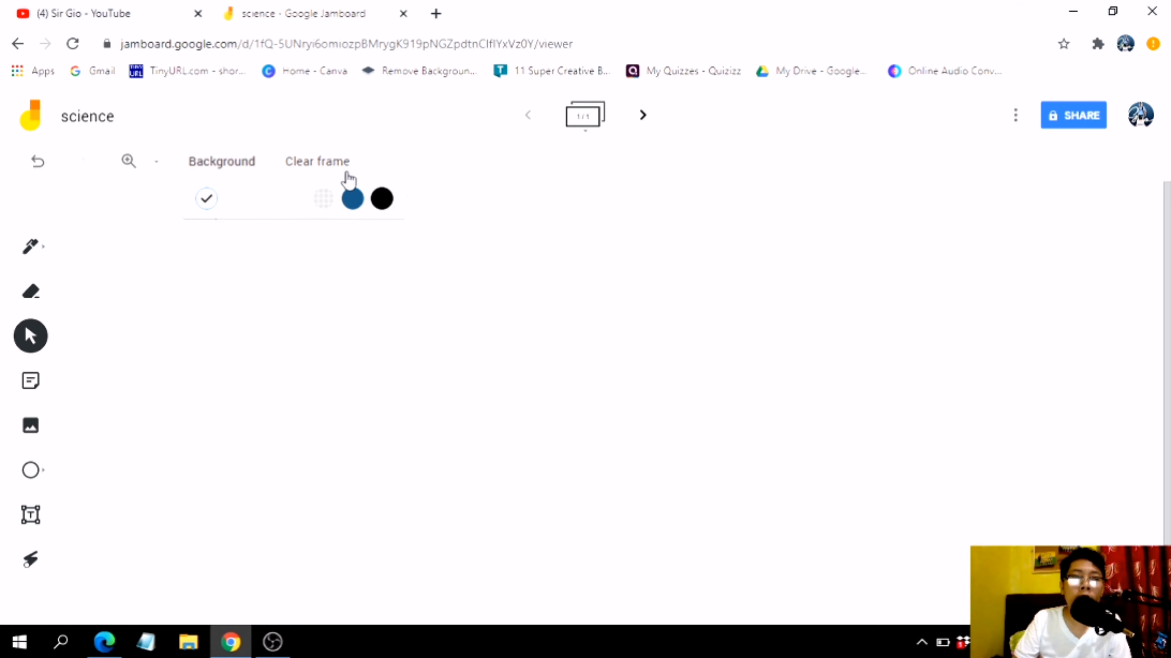
left_click(383, 199)
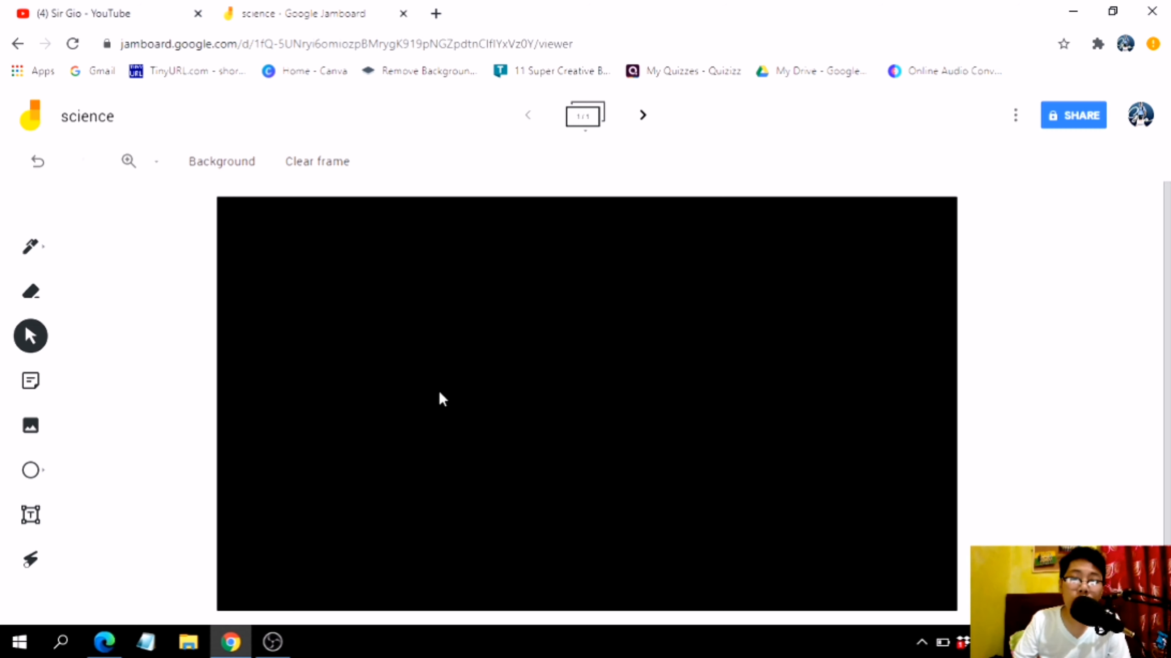
left_click(585, 115)
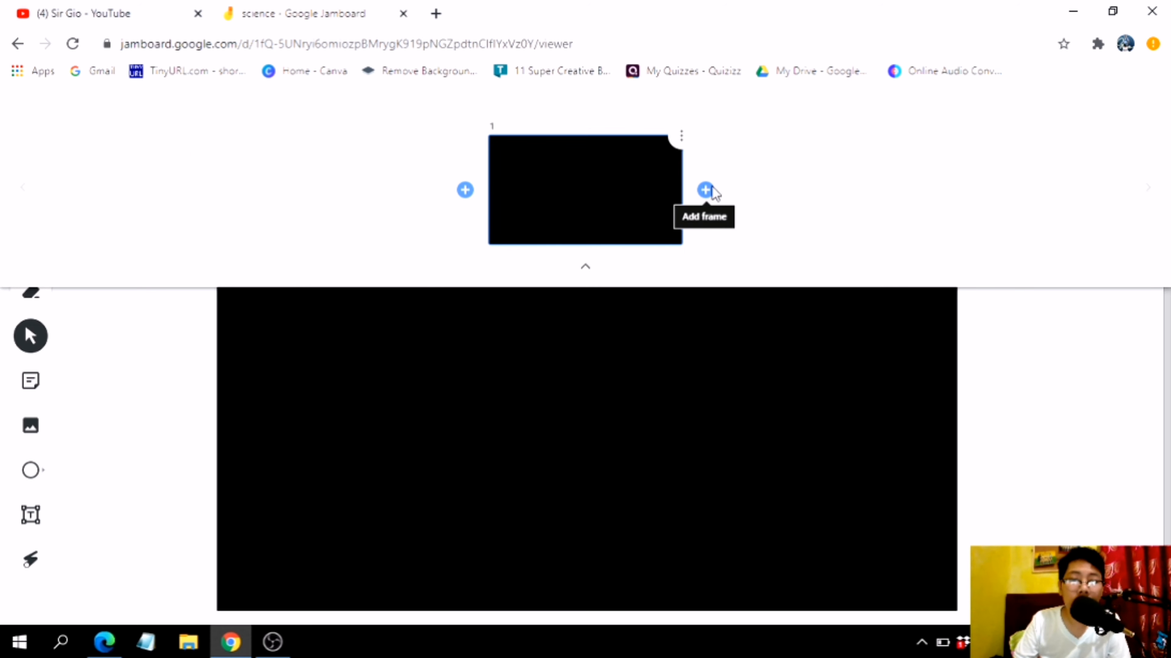
left_click(666, 442)
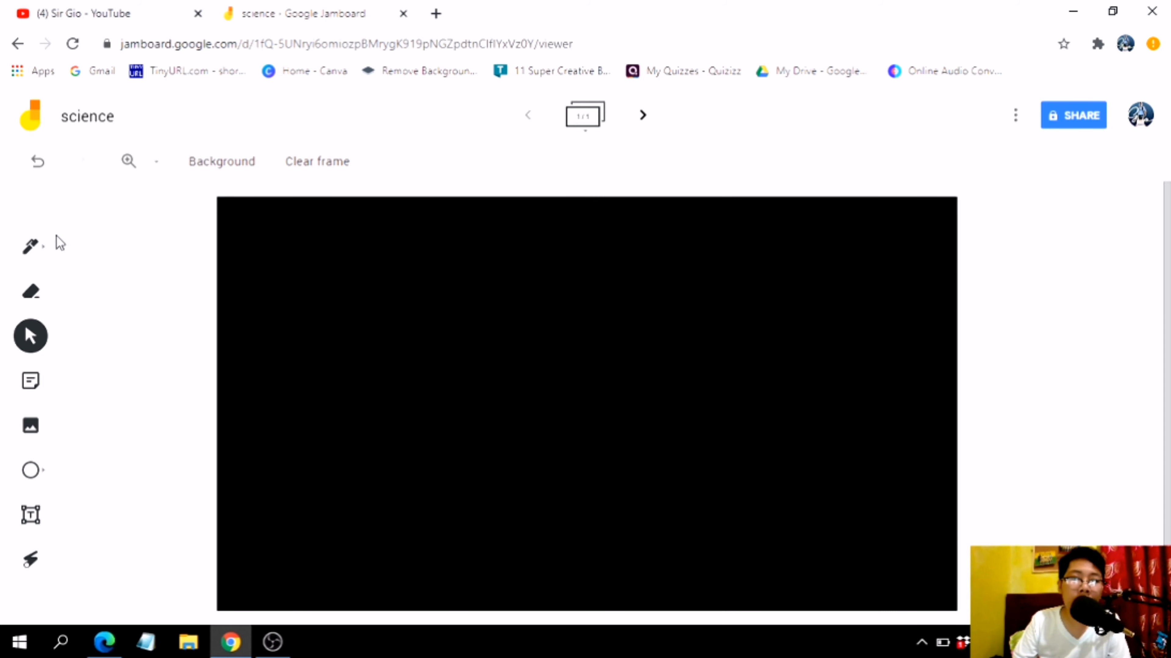
Draw three thin white slanted strokes with the Pen tool in the upper left of the black frame.
left_click(32, 255)
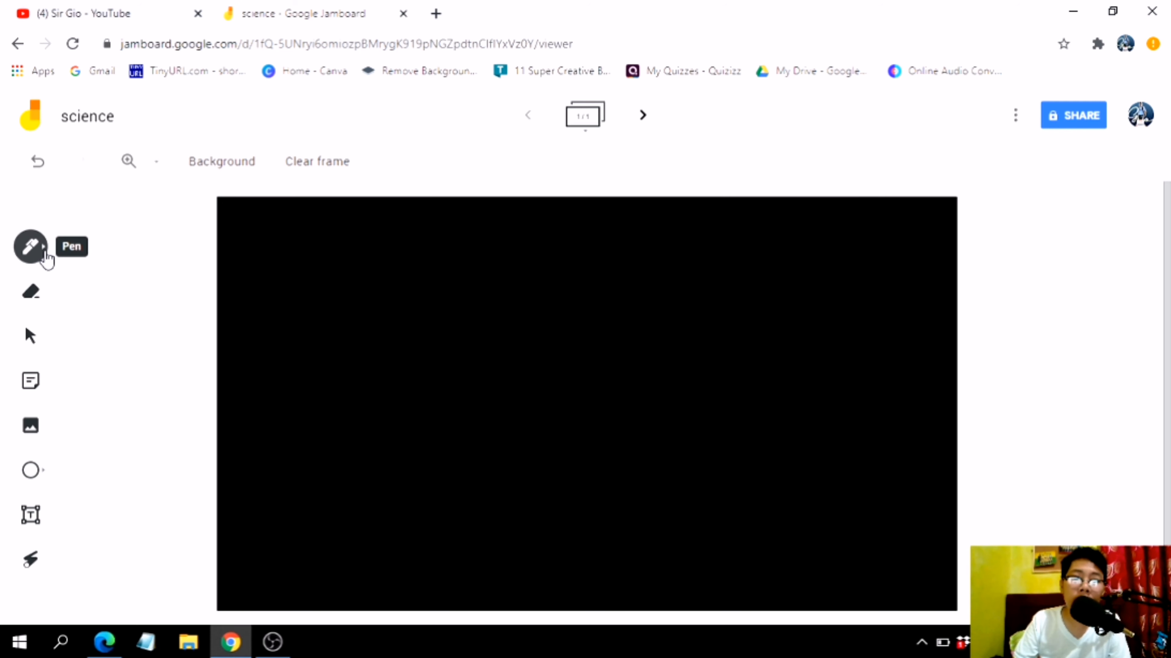
left_click(42, 258)
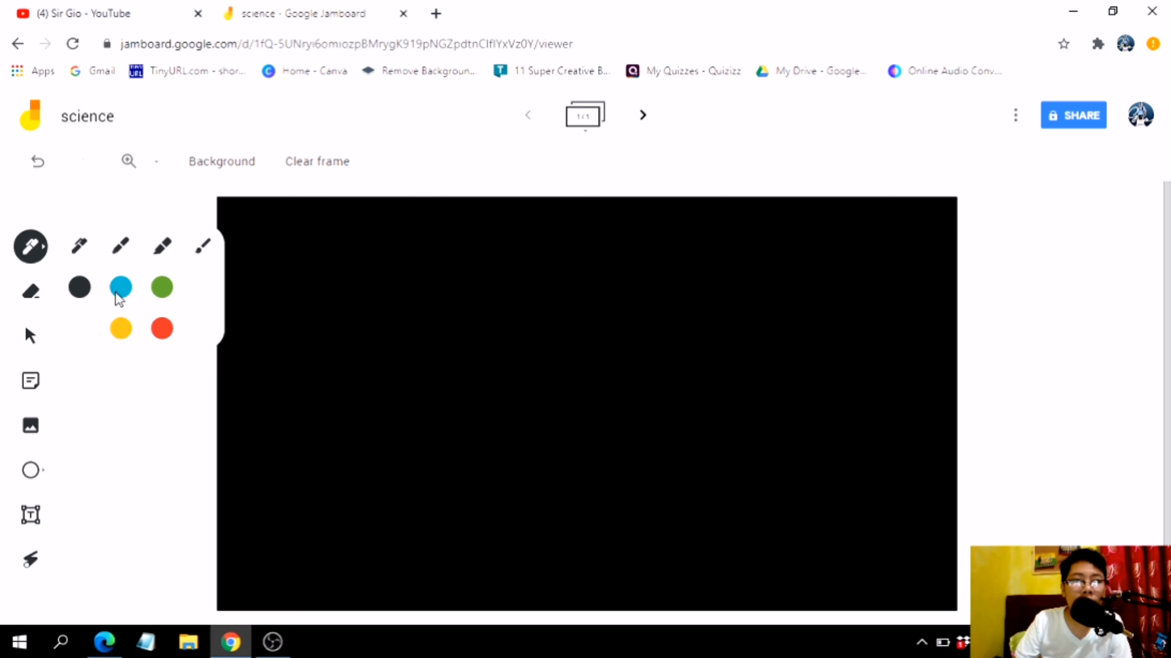
mouse_move(294, 226)
left_mouse_down()
mouse_move(237, 329)
mouse_move(272, 324)
mouse_move(271, 337)
left_mouse_up()
left_click_drag(346, 248, 312, 355)
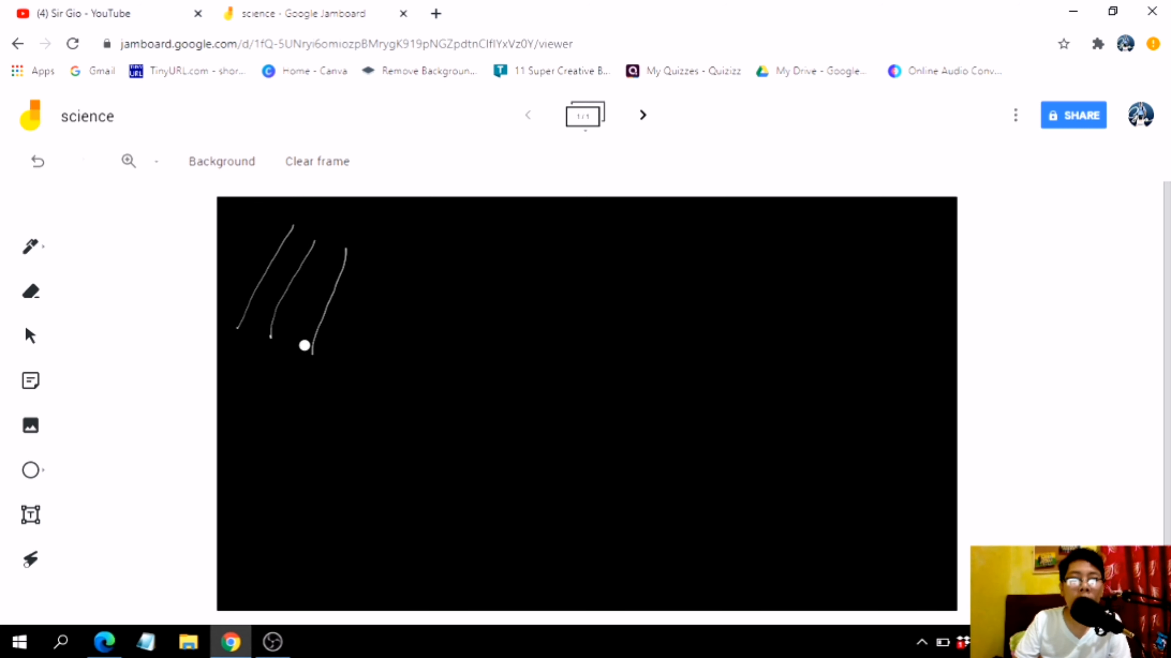
Draw four blue strokes with the marker beside the white pen strokes.
left_click(30, 246)
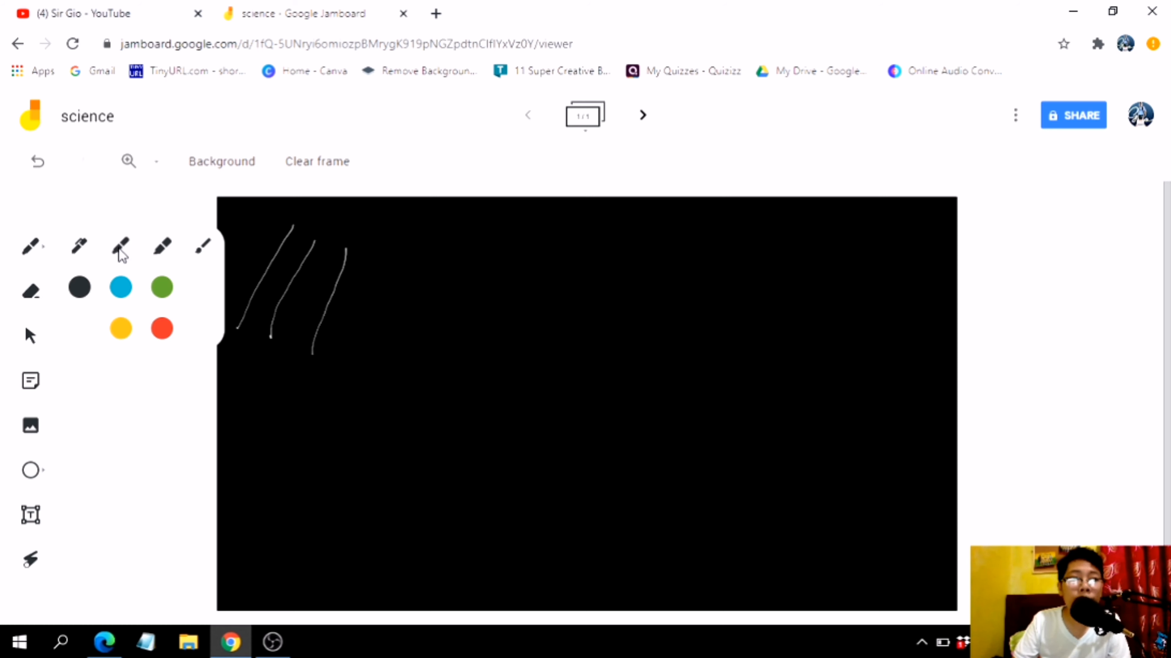
left_click(121, 287)
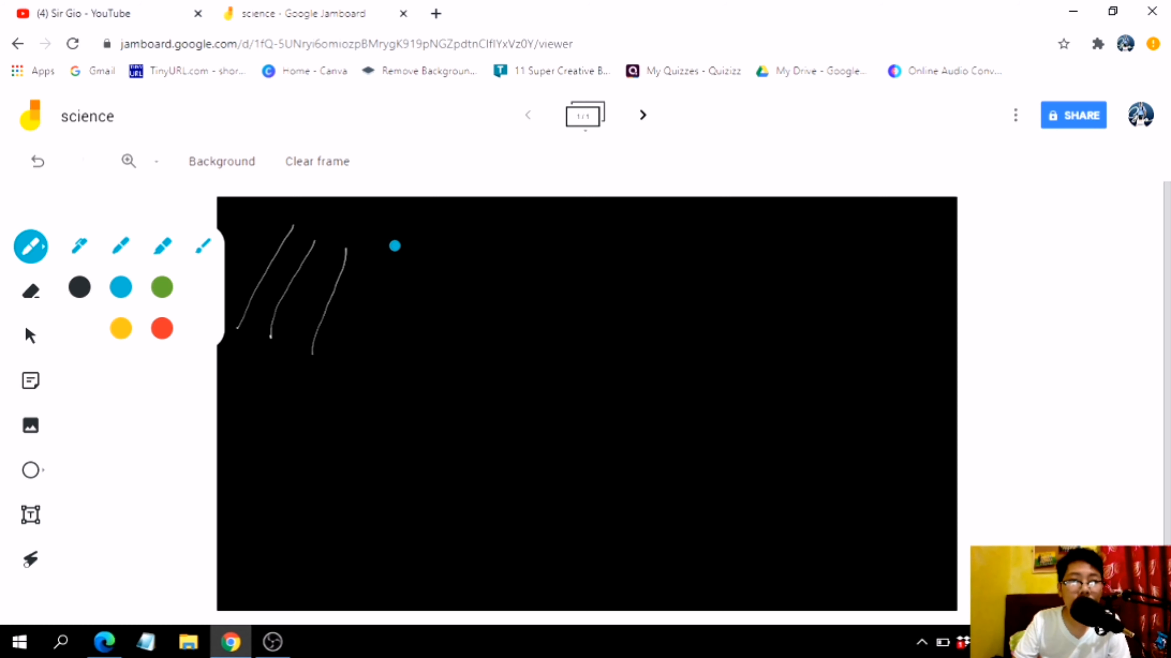
left_click_drag(392, 245, 346, 343)
left_click_drag(415, 251, 379, 351)
left_click_drag(436, 252, 436, 268)
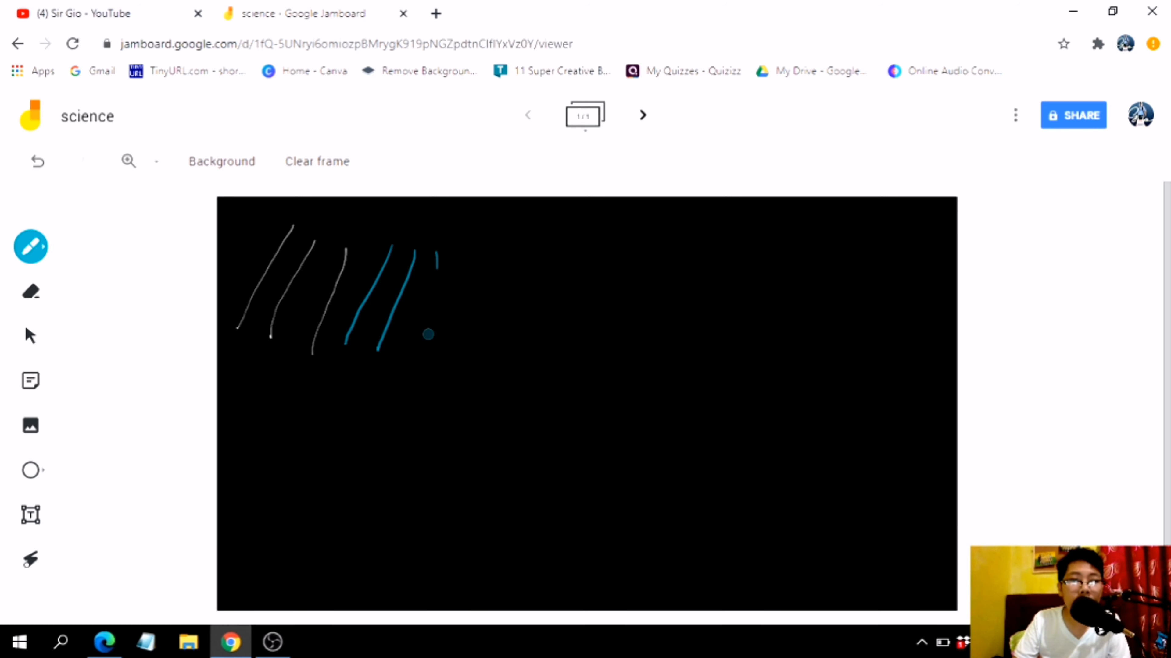
left_click_drag(428, 334, 425, 354)
left_click_drag(486, 248, 471, 347)
Draw five green strokes with the highlighter beside the blue marker strokes.
left_click(41, 248)
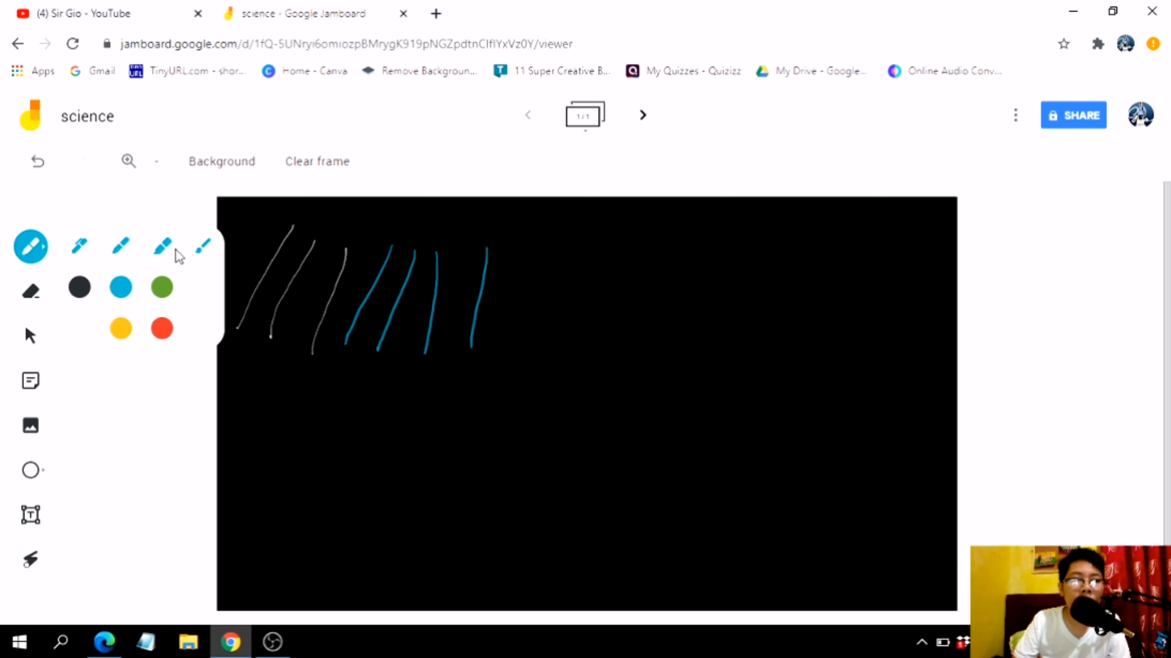
left_click(162, 287)
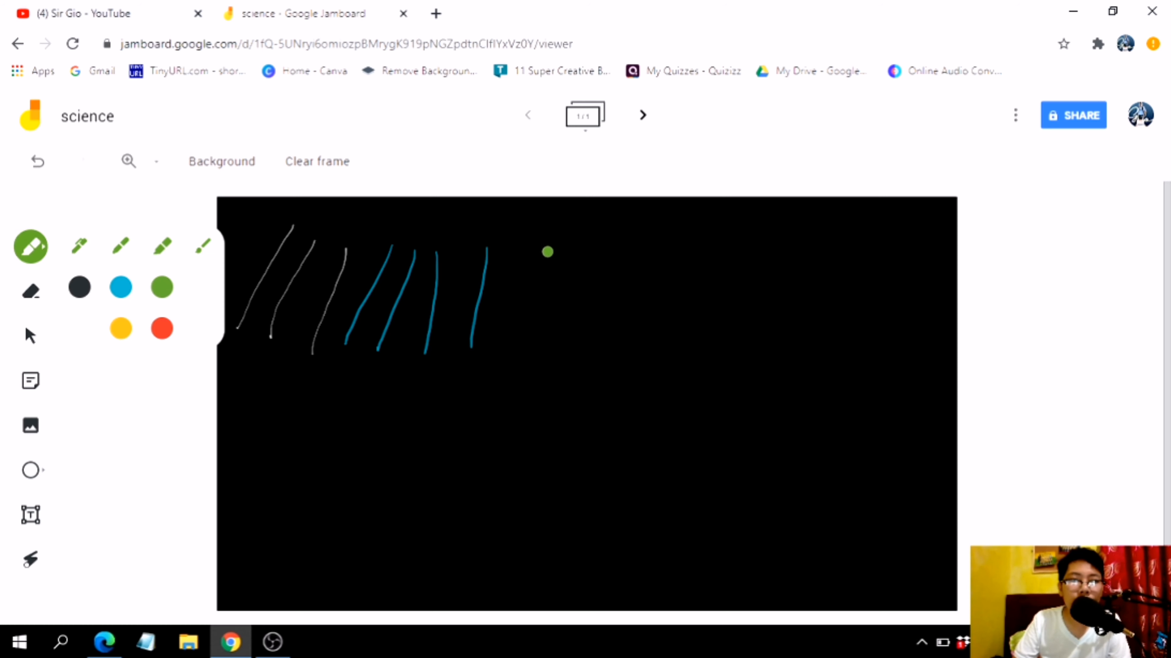
left_click_drag(542, 241, 497, 367)
left_click_drag(591, 247, 552, 356)
left_click_drag(627, 261, 614, 362)
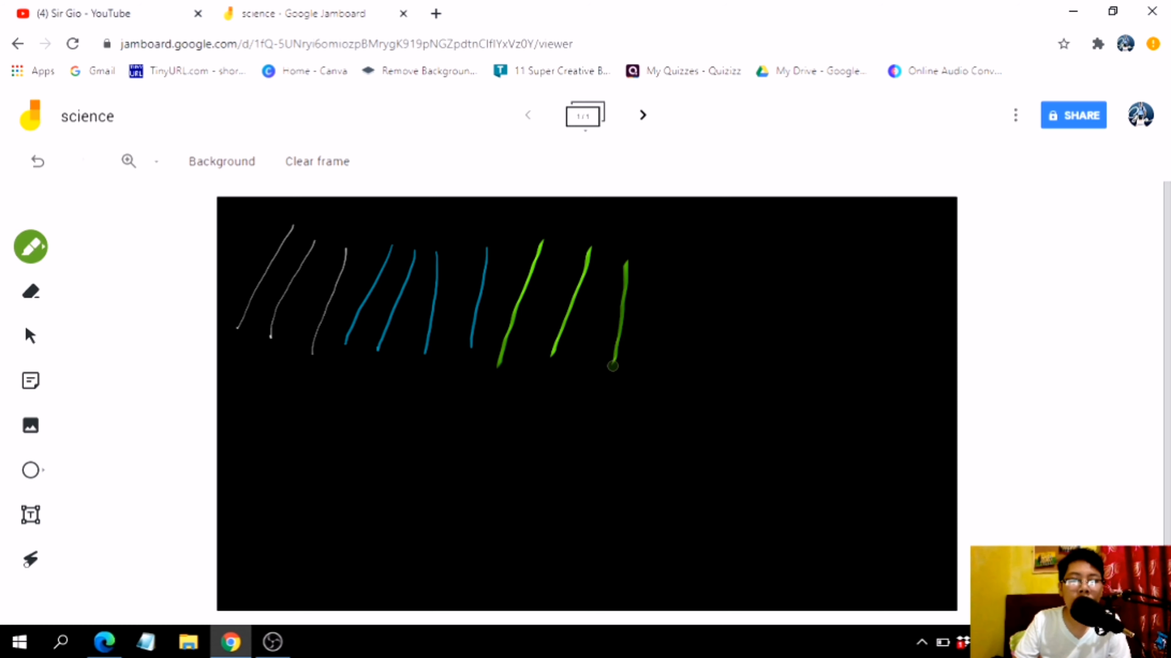
left_click_drag(671, 259, 659, 368)
left_click_drag(717, 267, 696, 360)
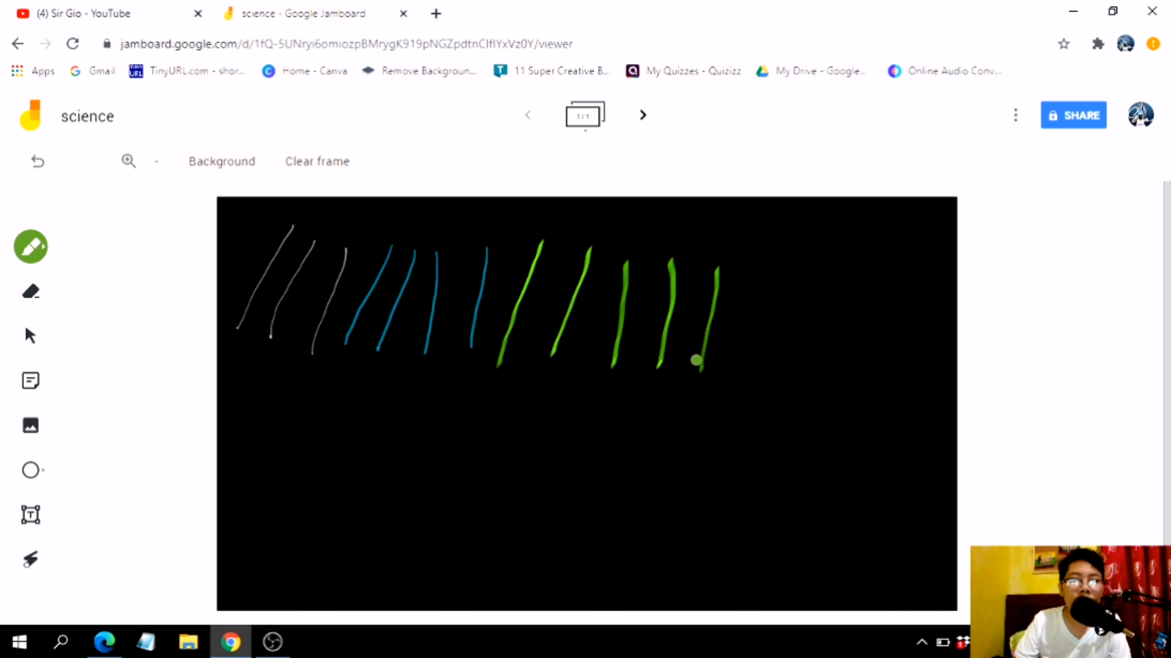
Paint a row of red brush strokes beside the green ones and a long horizontal red line beneath all the strokes.
left_click(37, 253)
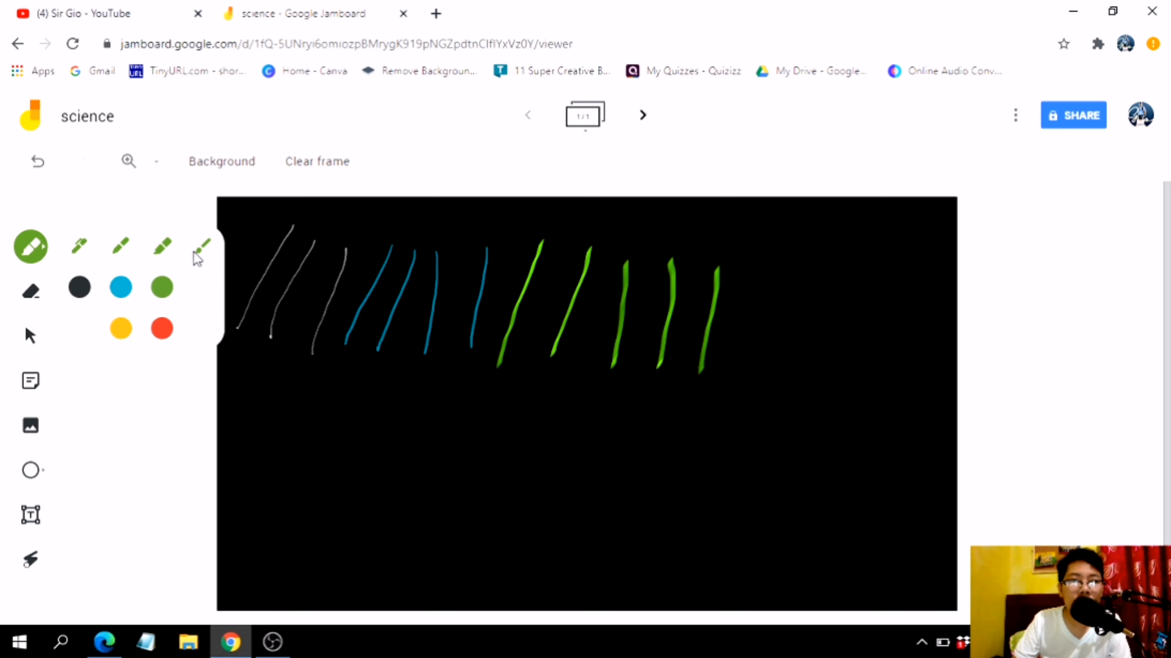
left_click(162, 329)
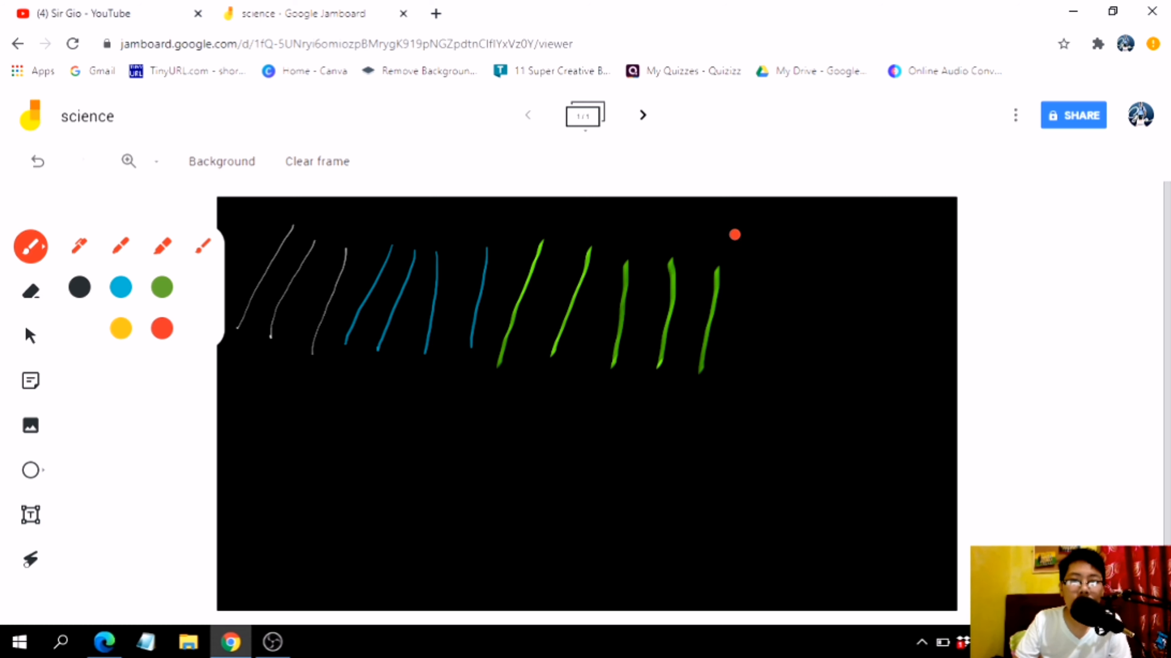
left_click_drag(750, 241, 744, 367)
left_click_drag(787, 233, 792, 362)
left_click_drag(817, 239, 833, 345)
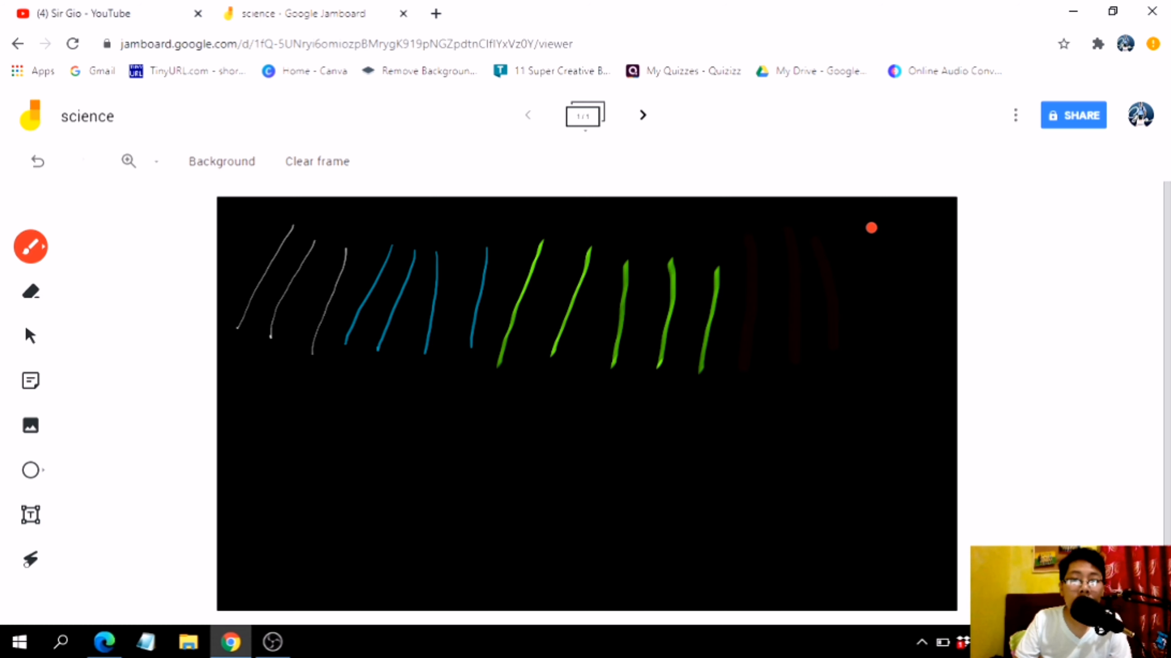
mouse_move(871, 229)
left_mouse_down()
mouse_move(893, 344)
mouse_move(863, 355)
mouse_move(909, 285)
mouse_move(922, 353)
left_mouse_up()
left_click_drag(935, 237, 956, 320)
left_click_drag(232, 368, 910, 370)
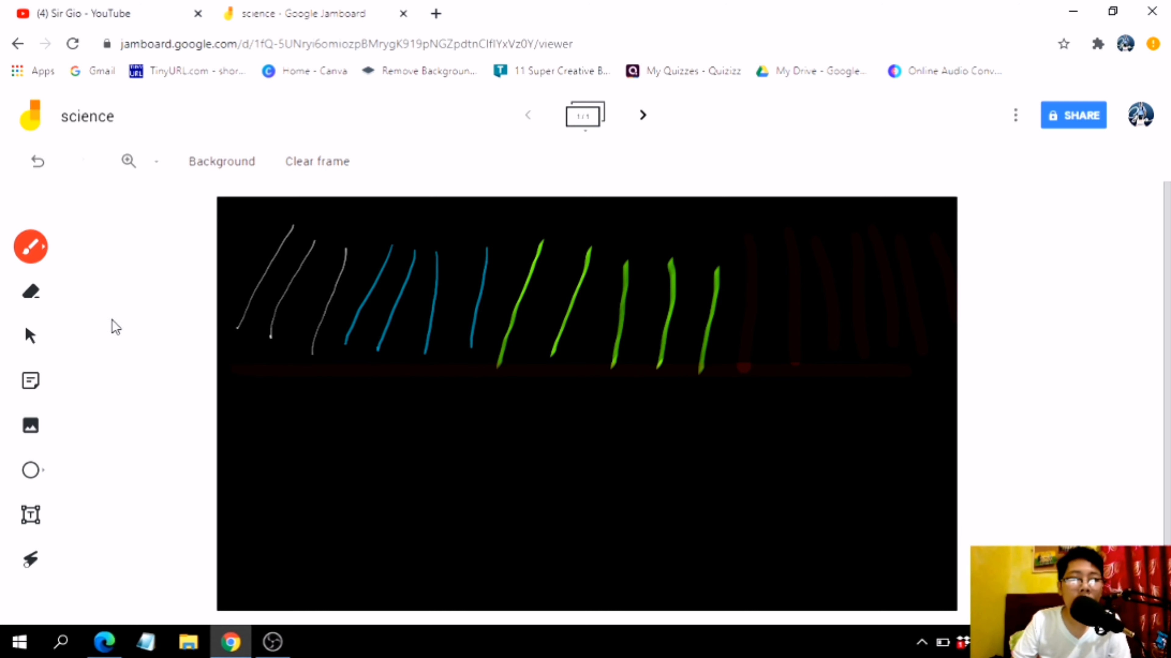
Erase all the white, blue, green and red strokes from the frame with the Eraser.
left_click(31, 299)
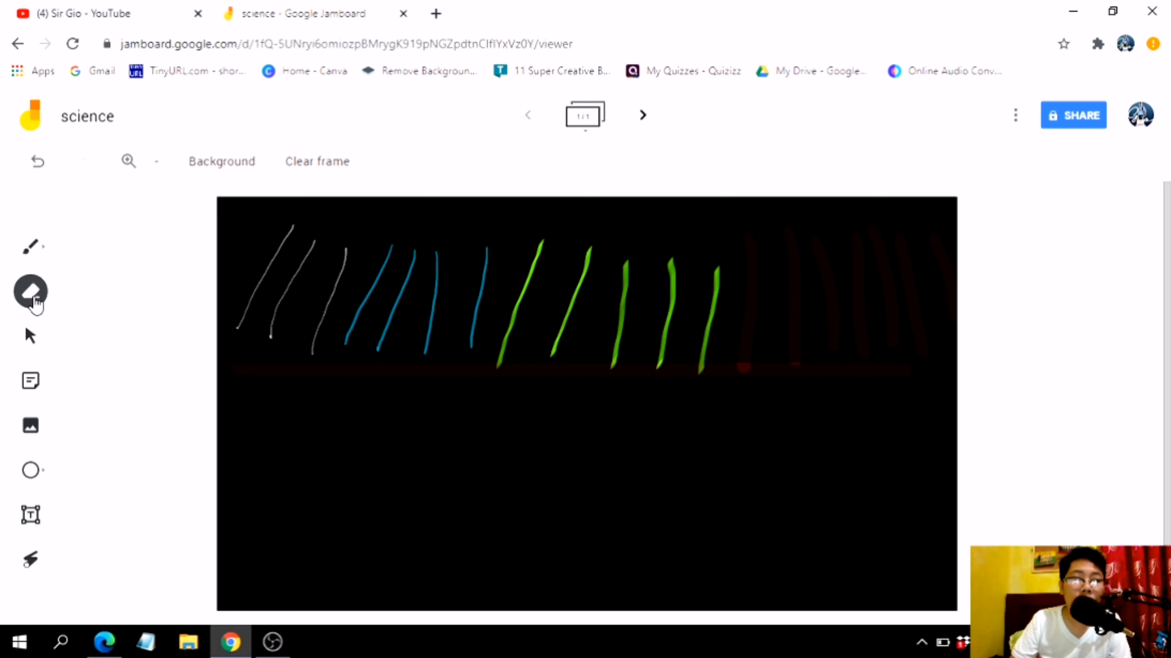
mouse_move(267, 242)
left_mouse_down()
mouse_move(375, 208)
mouse_move(532, 211)
mouse_move(411, 269)
mouse_move(386, 410)
left_mouse_up()
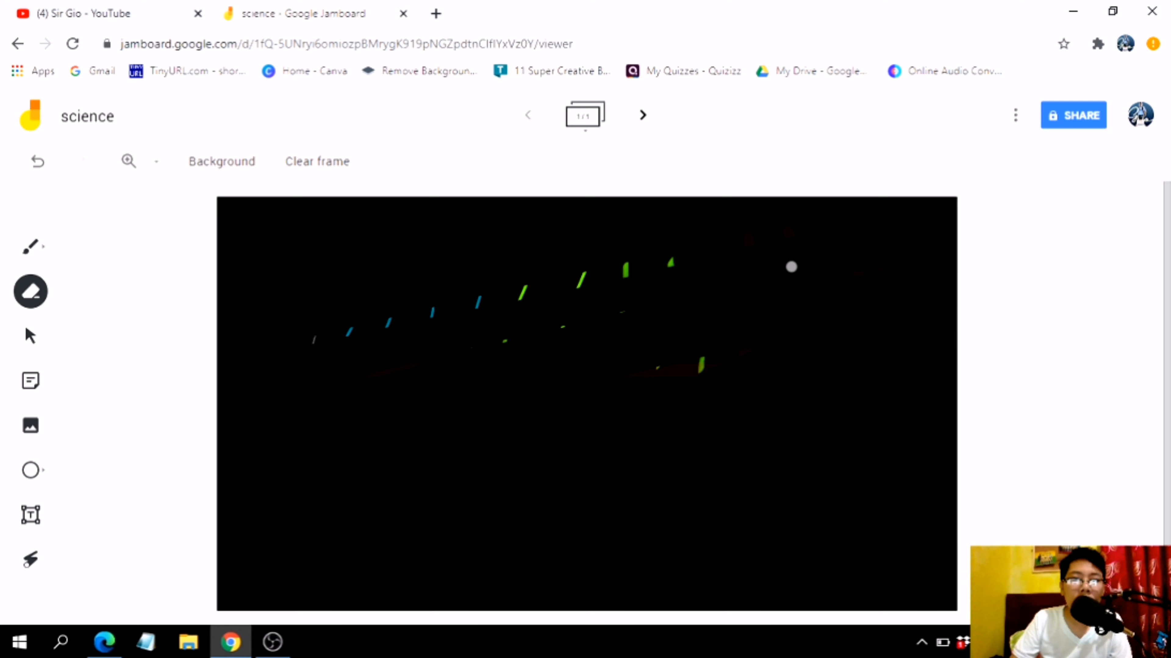
left_click_drag(939, 293, 301, 350)
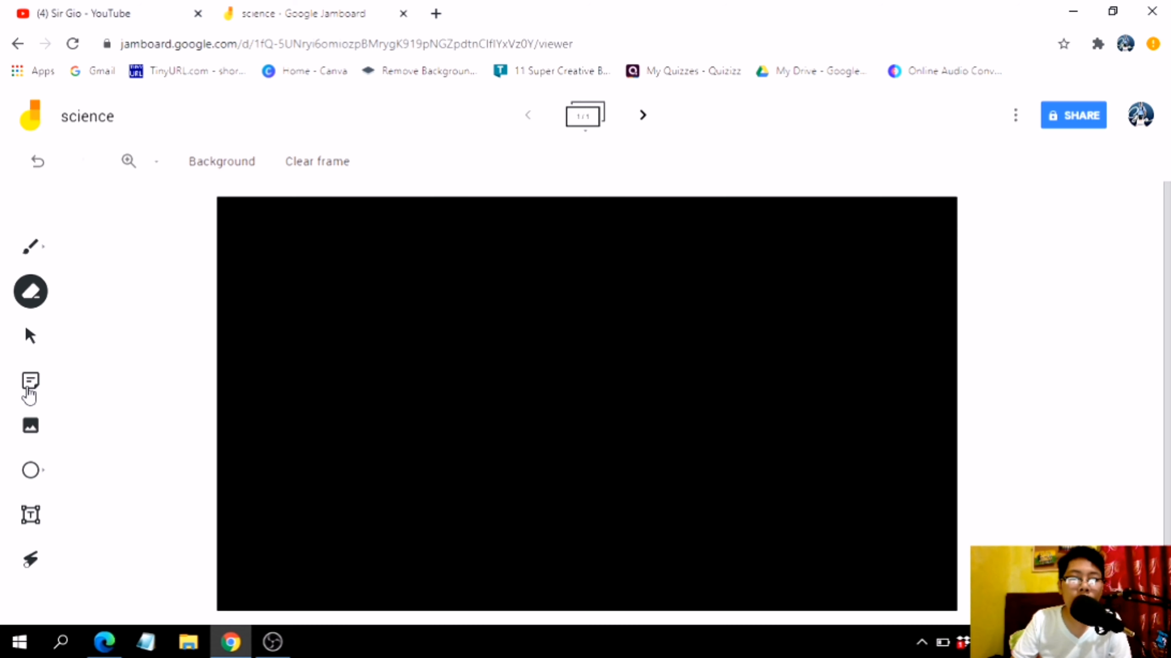
Add a yellow sticky note reading "Direction: Encircle the farm animals in the picture.".
left_click(29, 392)
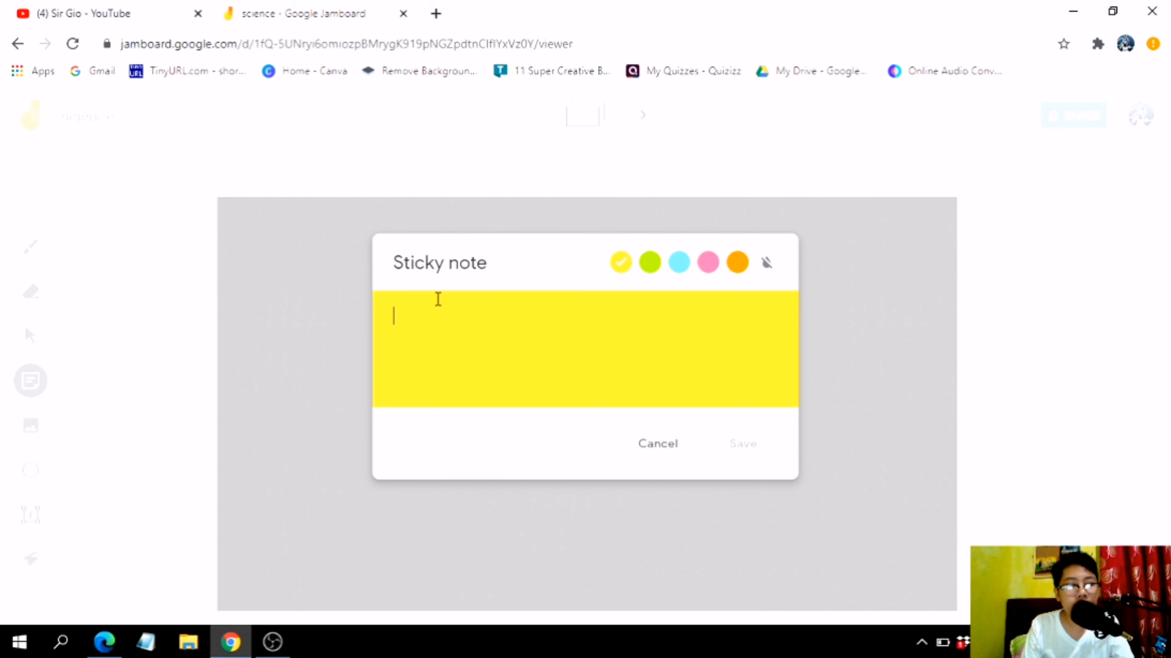
type("Direction: Encirlce")
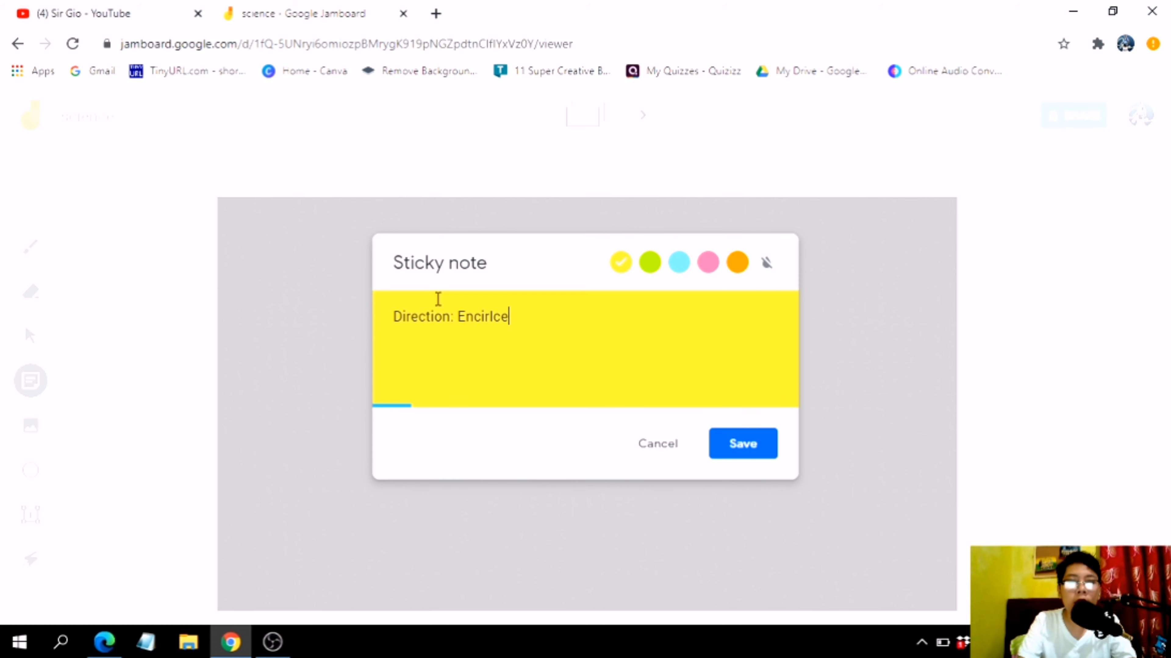
type("the farm anima")
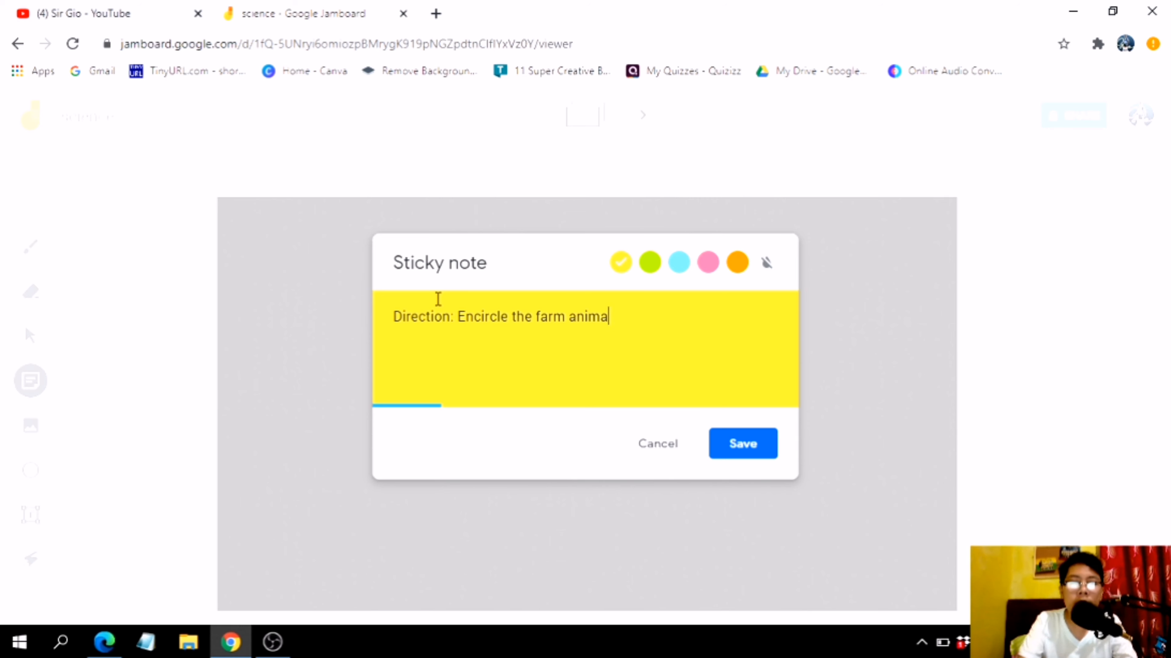
type("ls in the pictur")
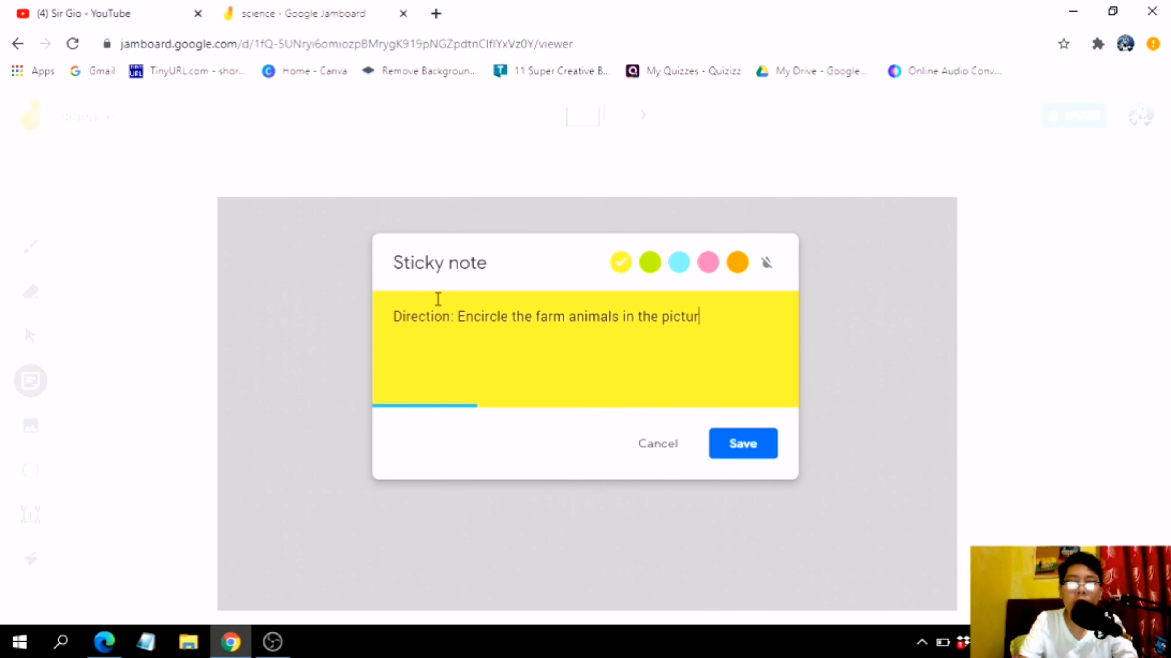
left_click(743, 443)
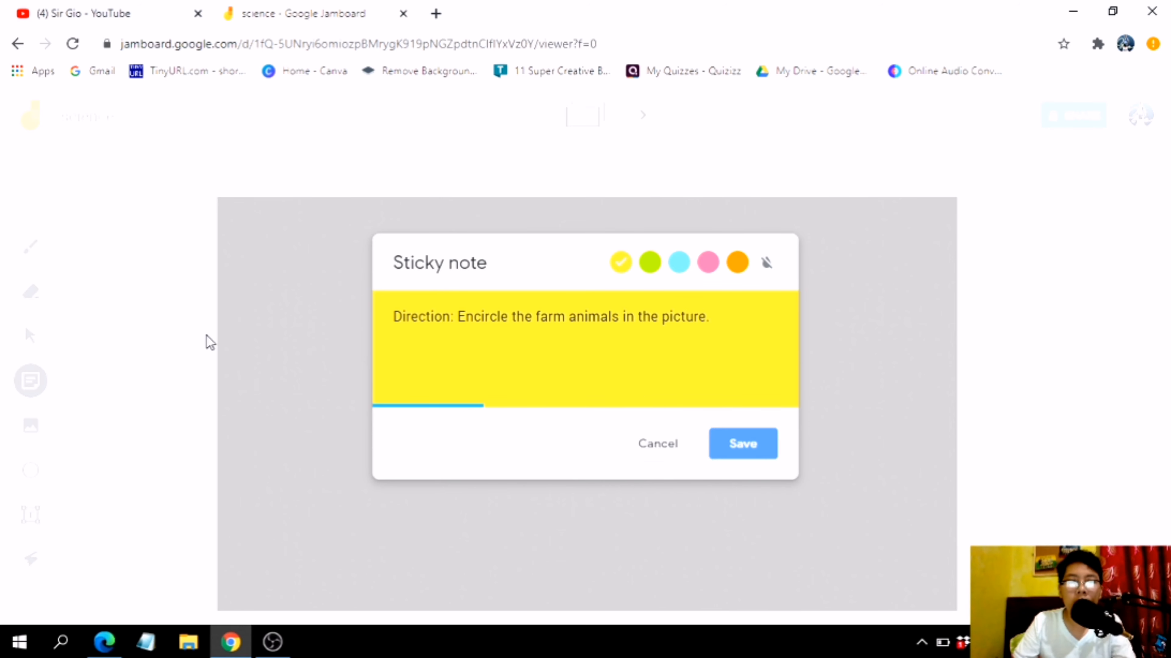
left_click(655, 443)
Enlarge the directions note and move it to the left side of the frame.
left_click(352, 246)
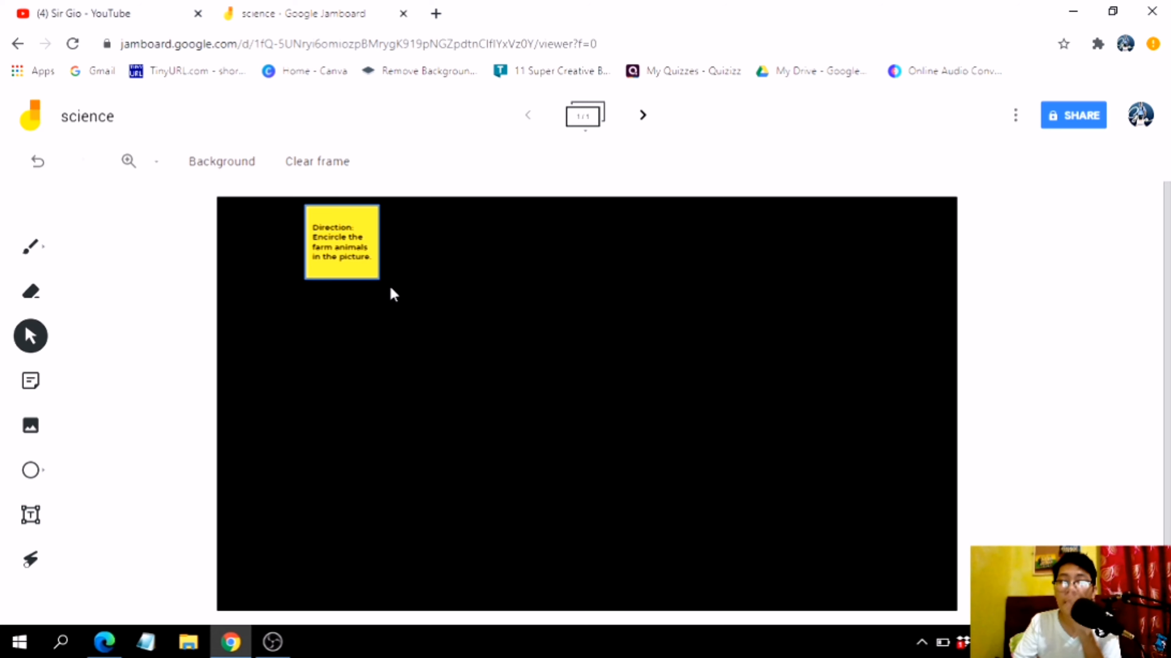
left_click_drag(379, 279, 441, 319)
mouse_move(303, 203)
left_mouse_down()
mouse_move(423, 199)
mouse_move(287, 303)
mouse_move(280, 264)
mouse_move(310, 211)
left_mouse_up()
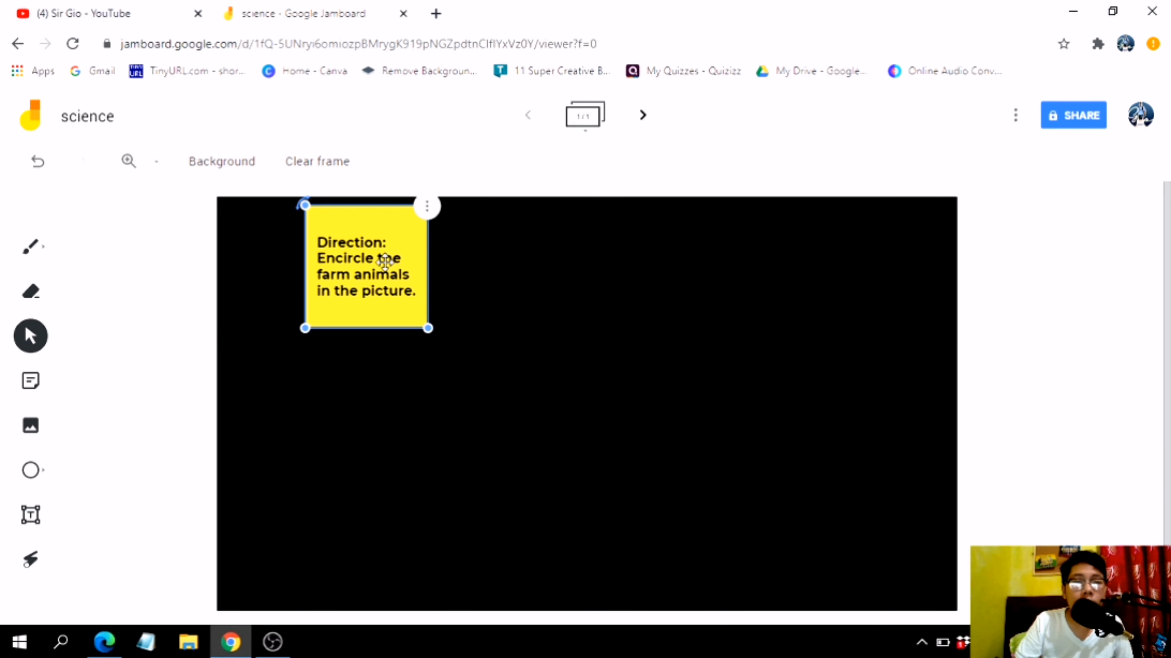
left_click_drag(384, 261, 332, 361)
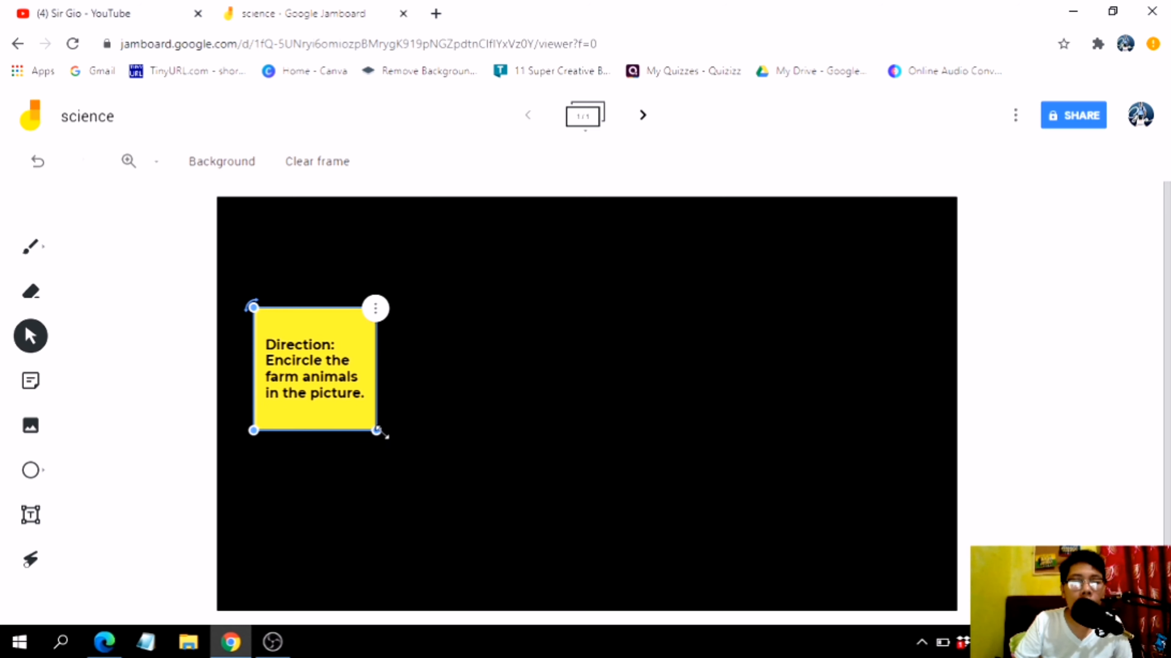
left_click_drag(376, 430, 455, 510)
Duplicate the directions note and shift the copy right so it partly overlaps the original.
left_click(453, 309)
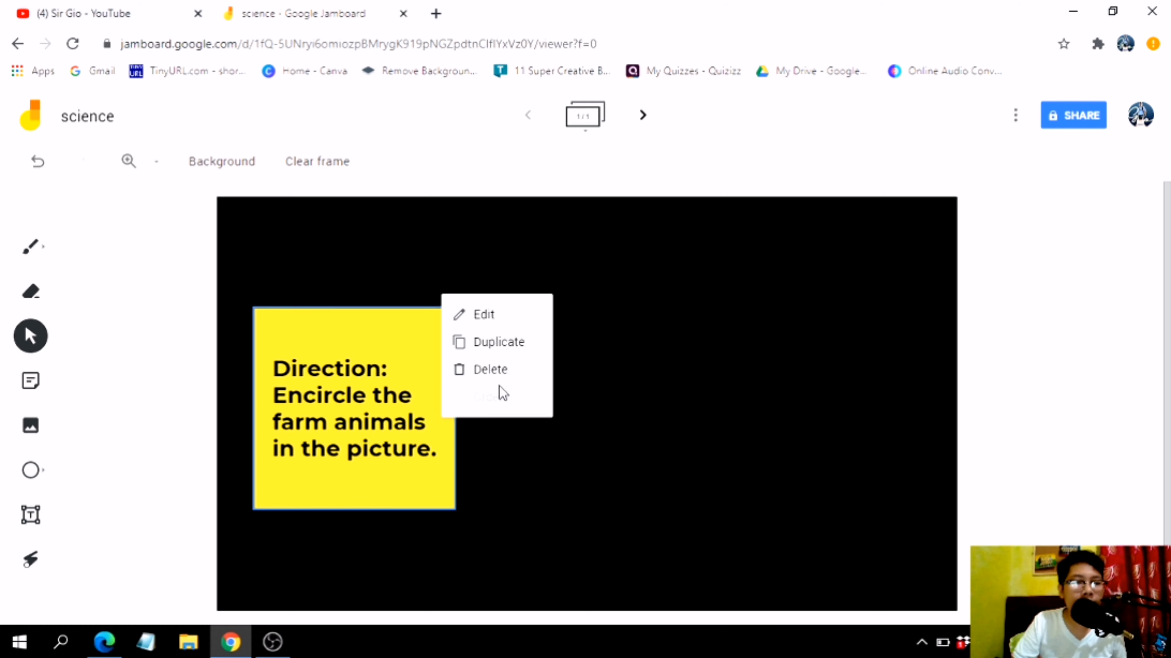
left_click(492, 350)
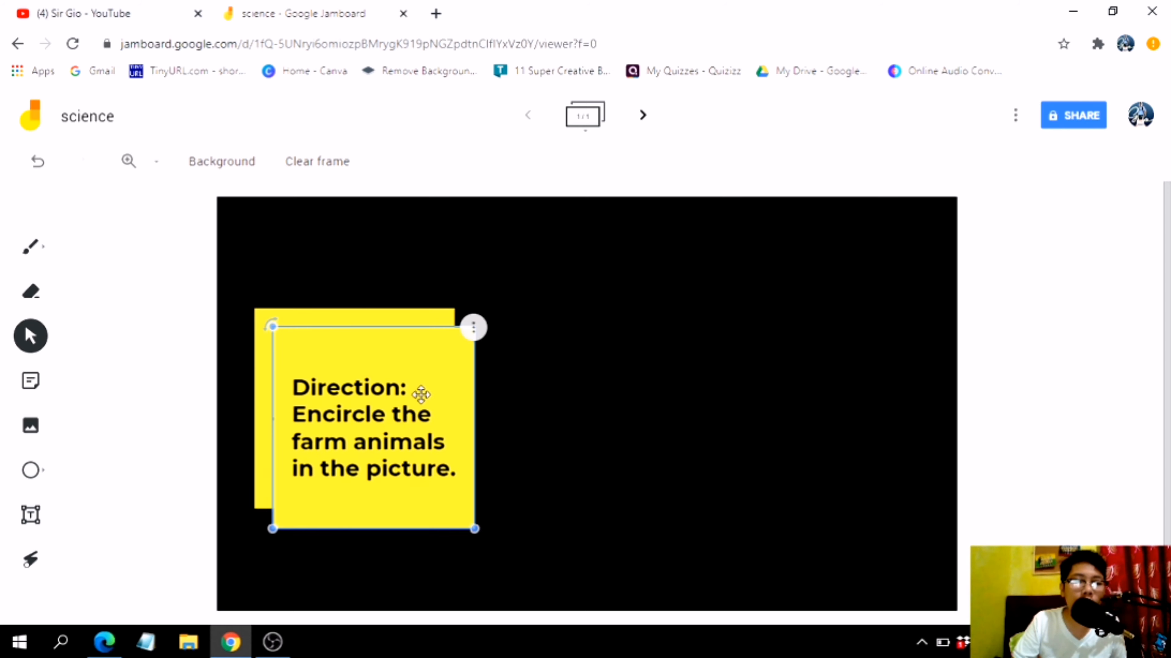
left_click_drag(421, 395, 523, 441)
View the ordering options of the duplicate note and delete that copy.
left_click(592, 354)
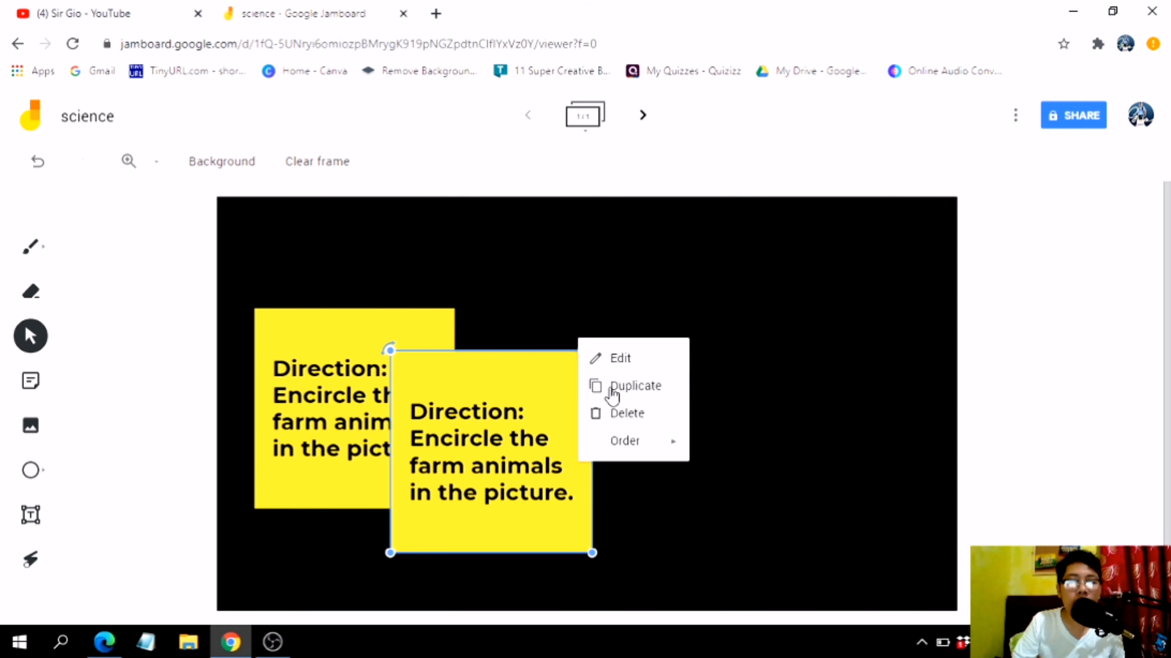
mouse_move(639, 446)
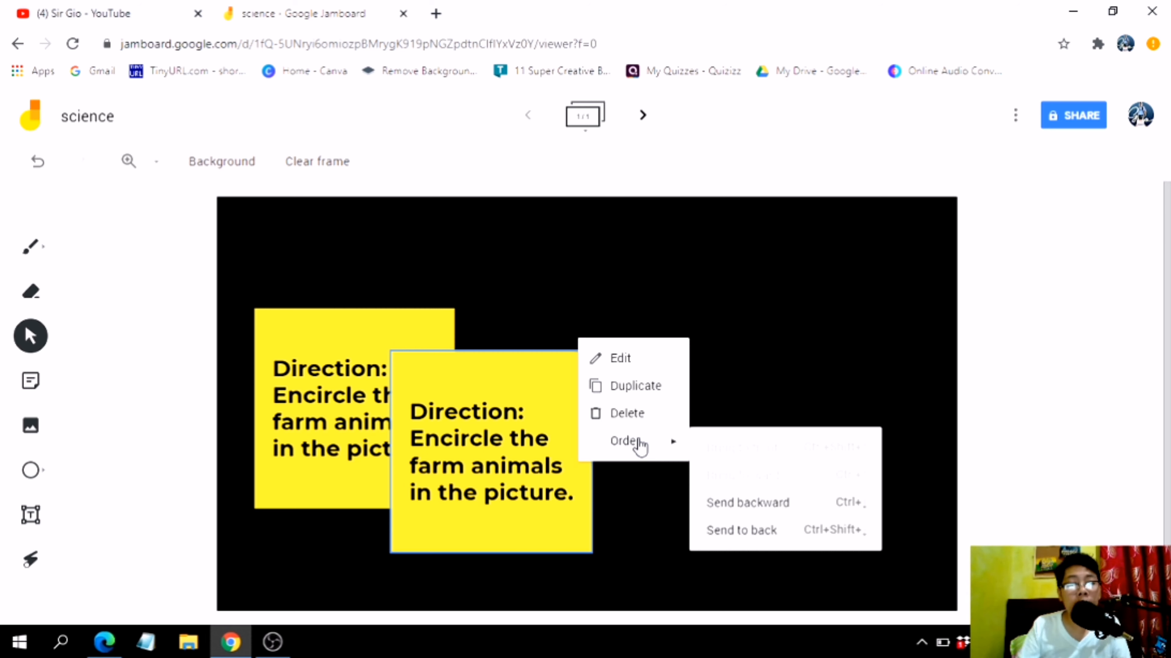
left_click(625, 415)
Shrink the directions note and place it in the upper-left corner of the frame.
left_click_drag(382, 405, 380, 379)
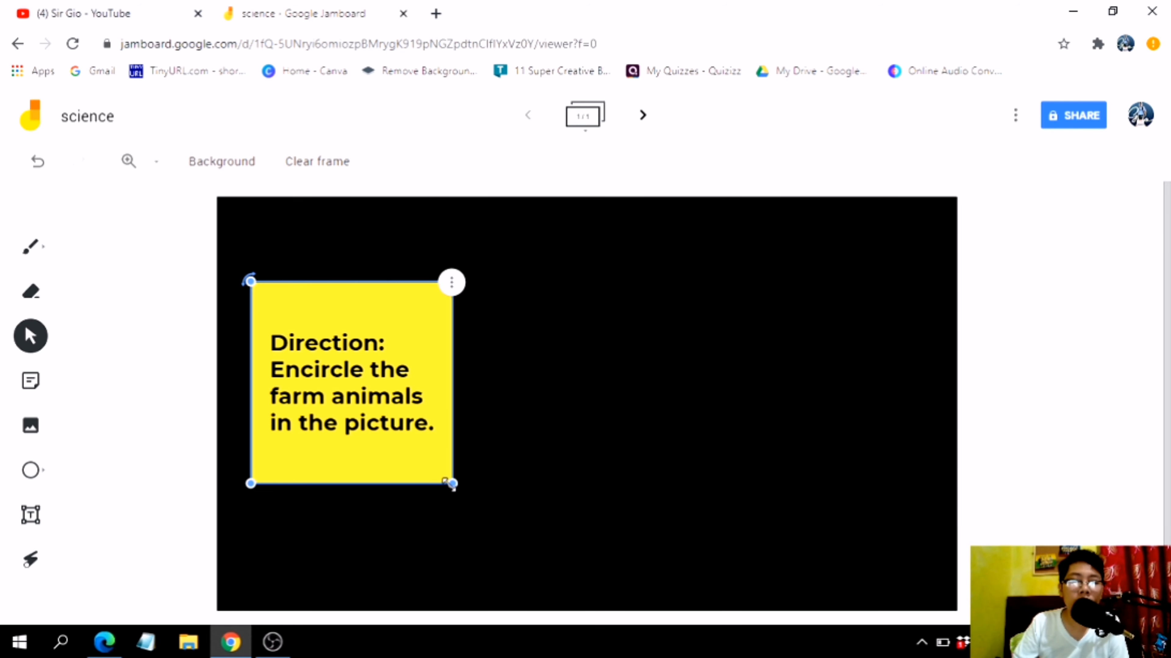
left_click_drag(452, 484, 381, 403)
left_click_drag(345, 326, 327, 258)
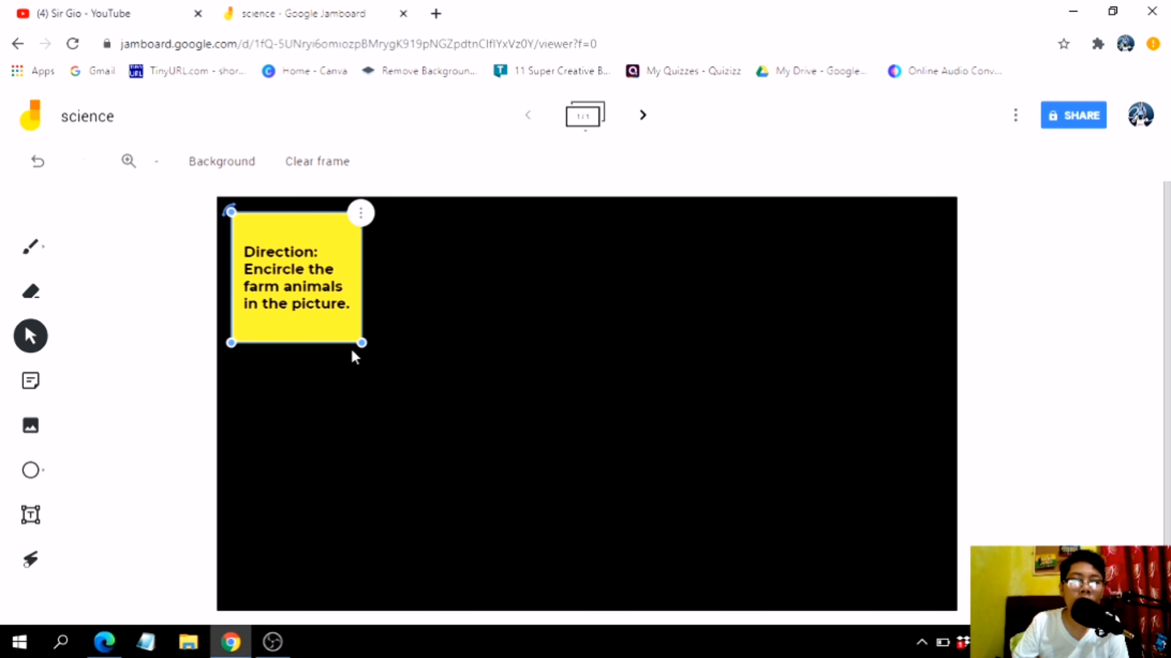
left_click_drag(361, 343, 350, 332)
left_click(937, 315)
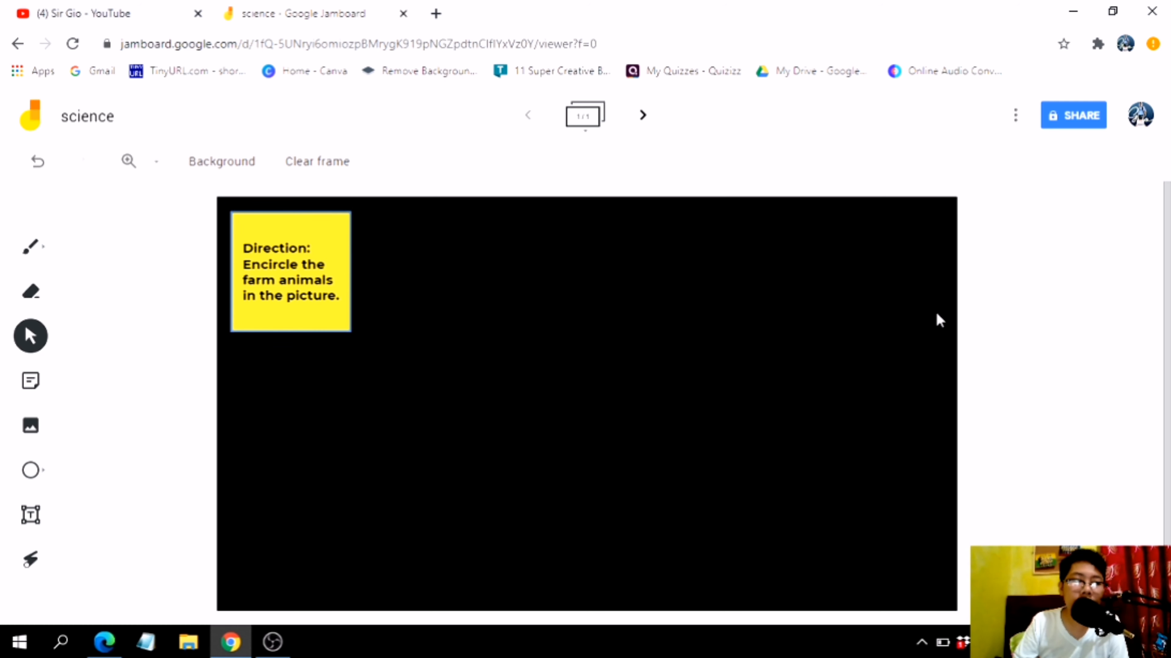
left_click(1040, 261)
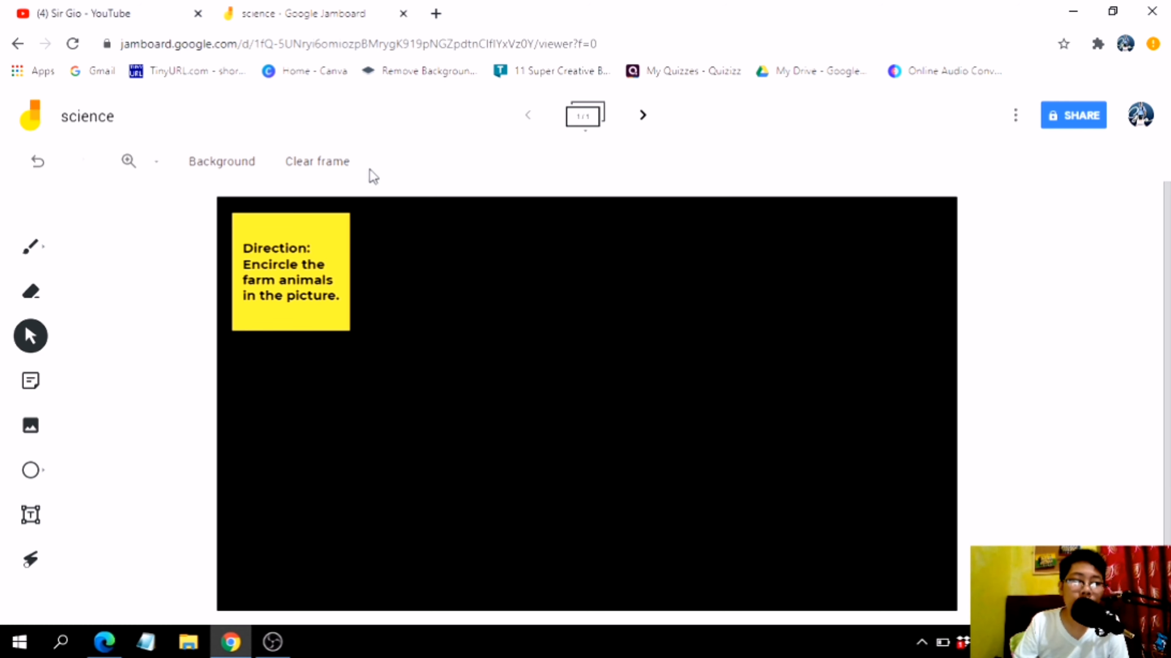
left_click_drag(308, 280, 303, 276)
left_click(977, 317)
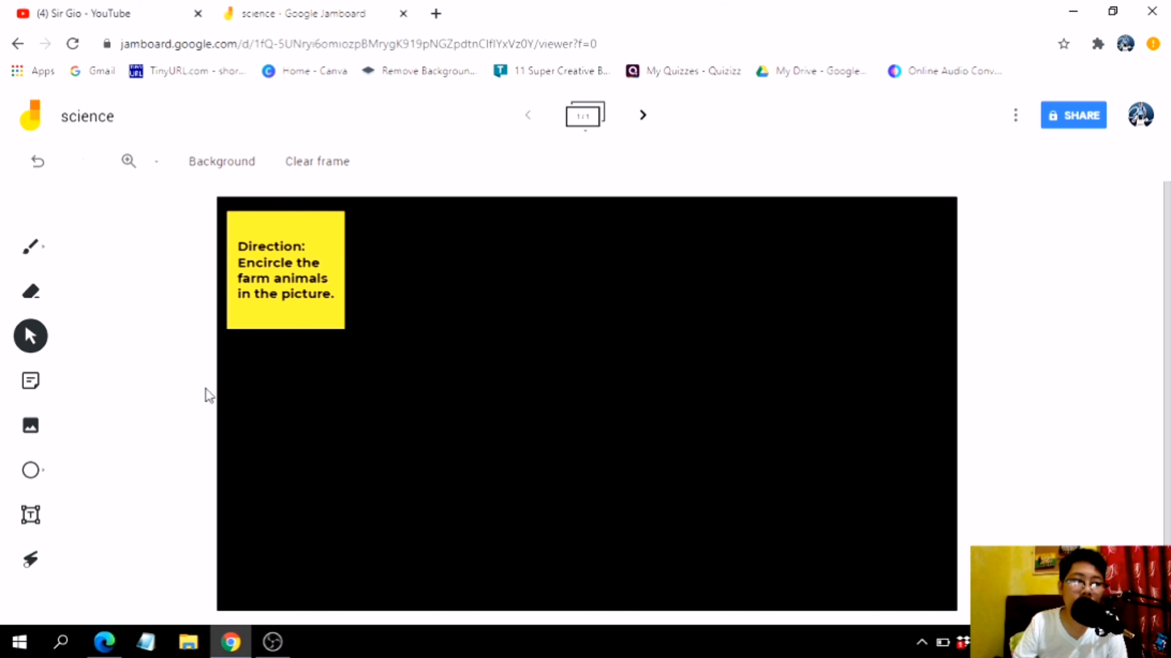
Draw a wide ellipse near the middle of the frame and fill it with light blue.
left_click(40, 478)
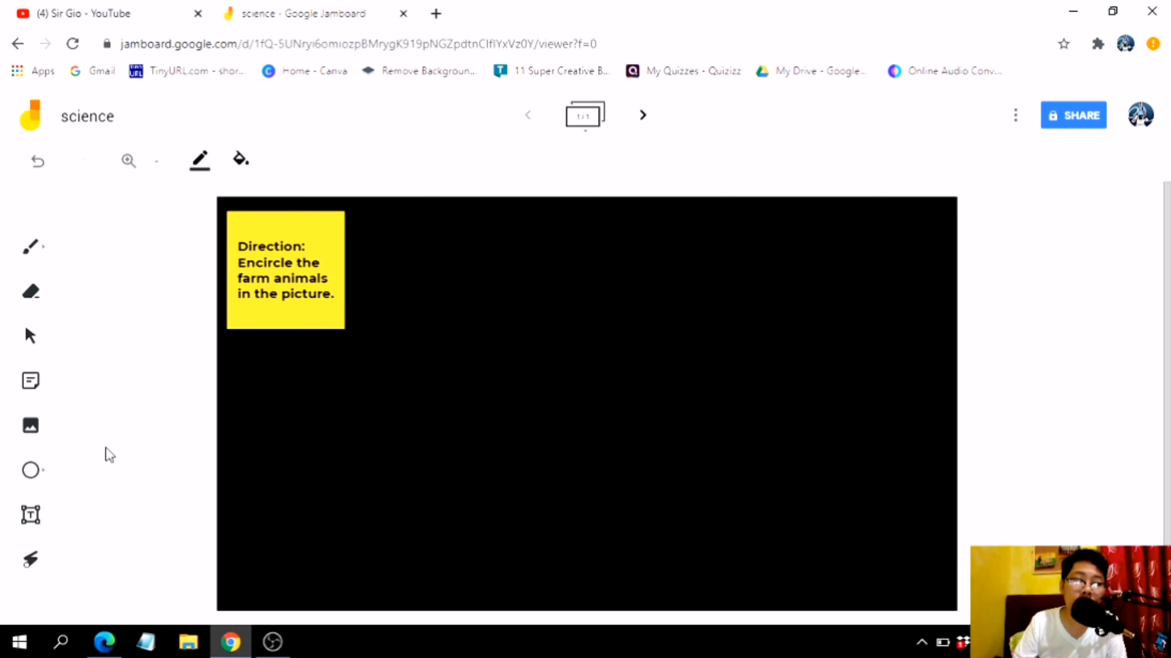
left_click(45, 469)
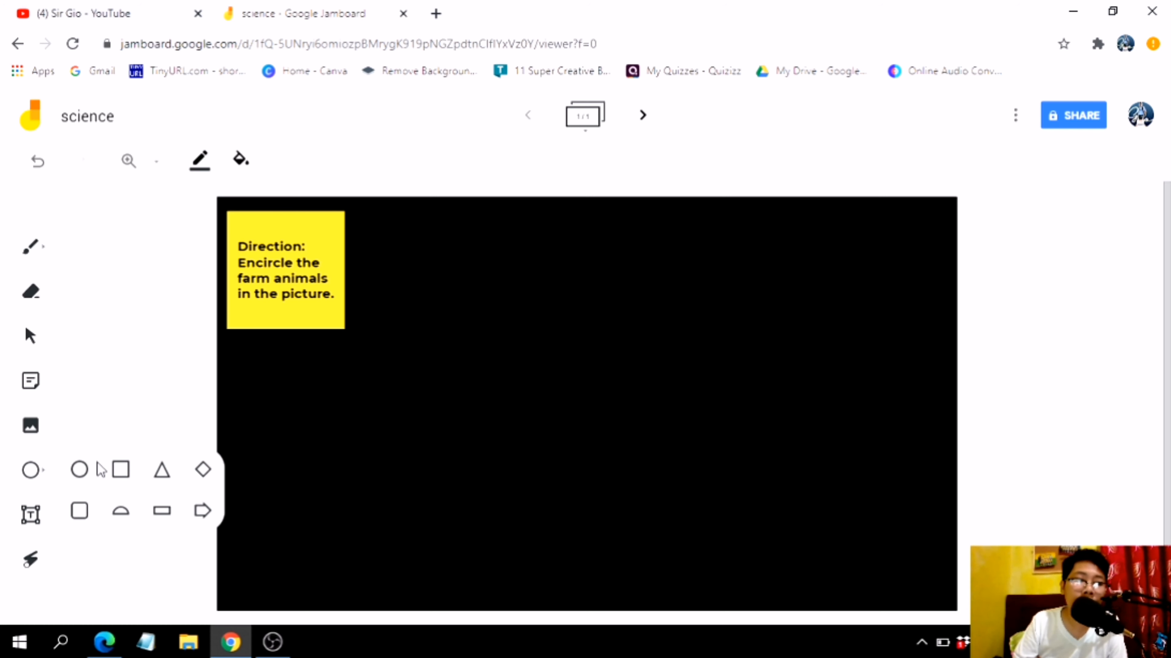
left_click(79, 469)
left_click_drag(444, 258, 662, 428)
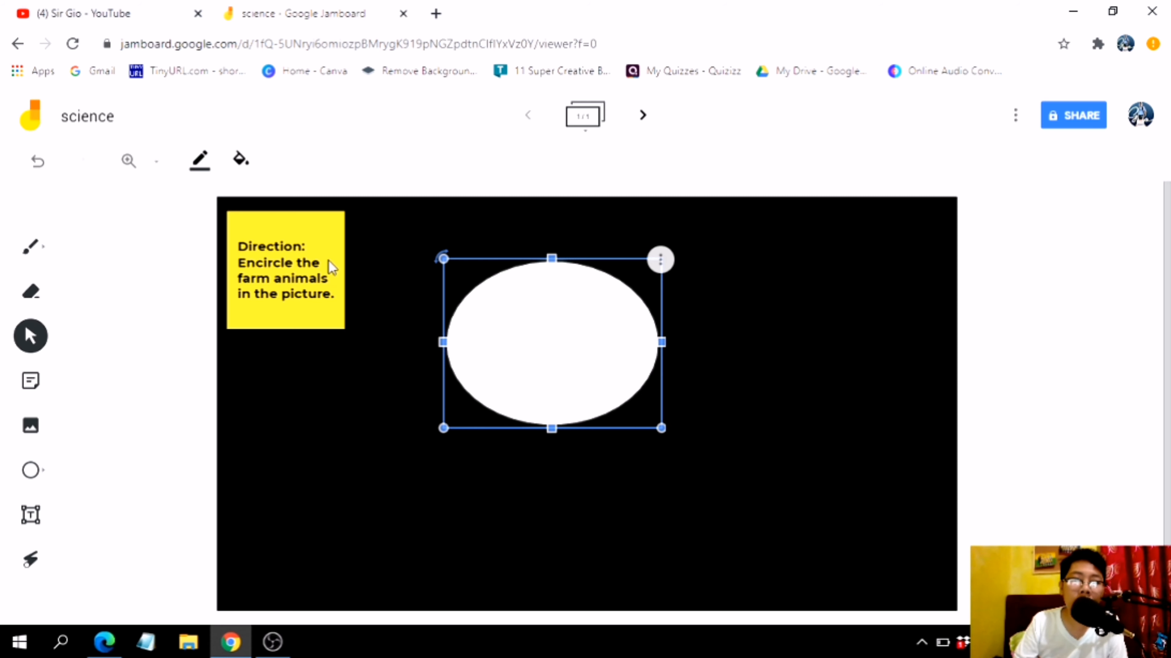
left_click(240, 159)
left_click(286, 200)
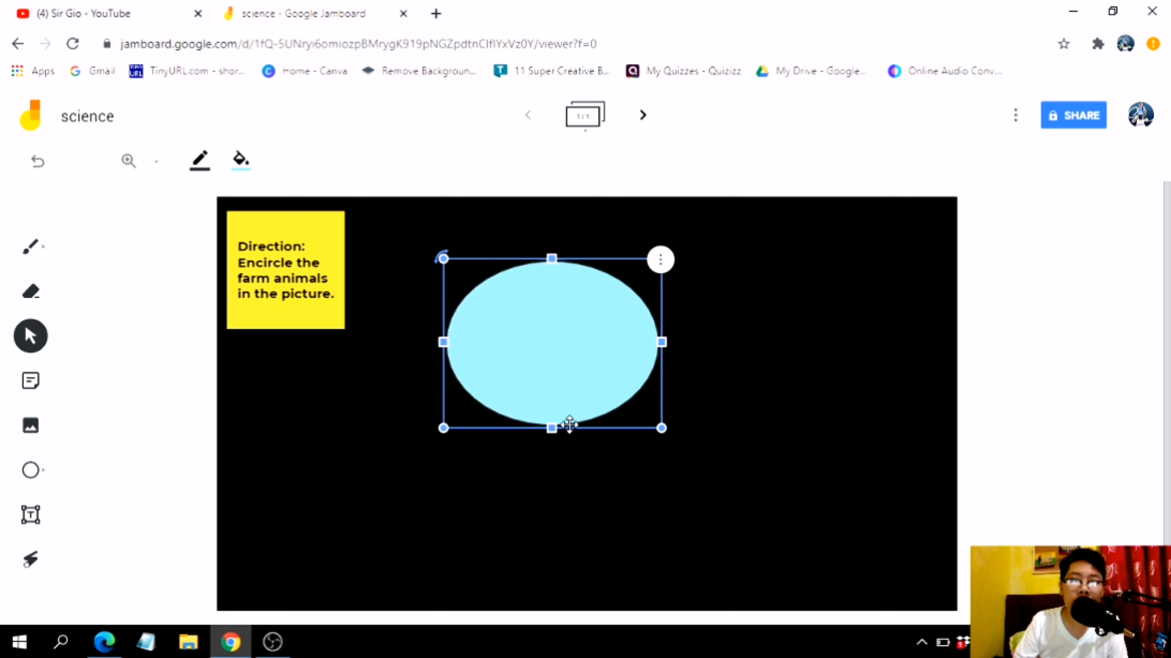
Stretch the light blue ellipse taller and move it directly beneath the directions note.
left_click_drag(548, 428, 552, 491)
left_click_drag(577, 385, 338, 459)
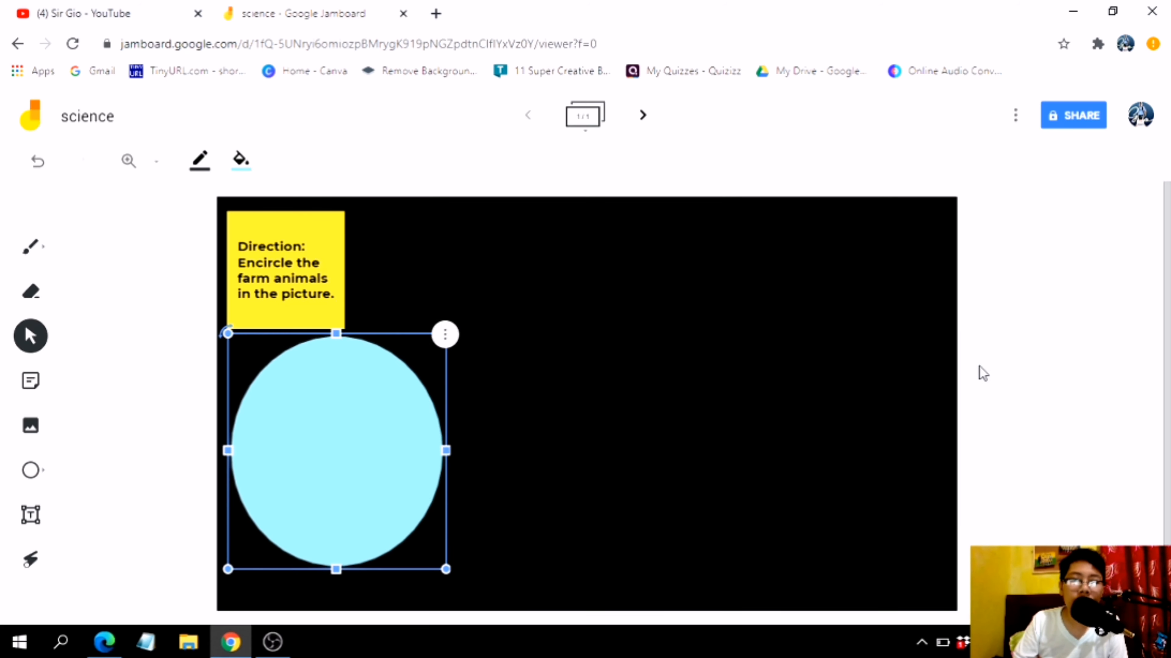
left_click(61, 442)
Draw a small upright square-tool shape right of the directions note and fill it with light green.
left_click(41, 474)
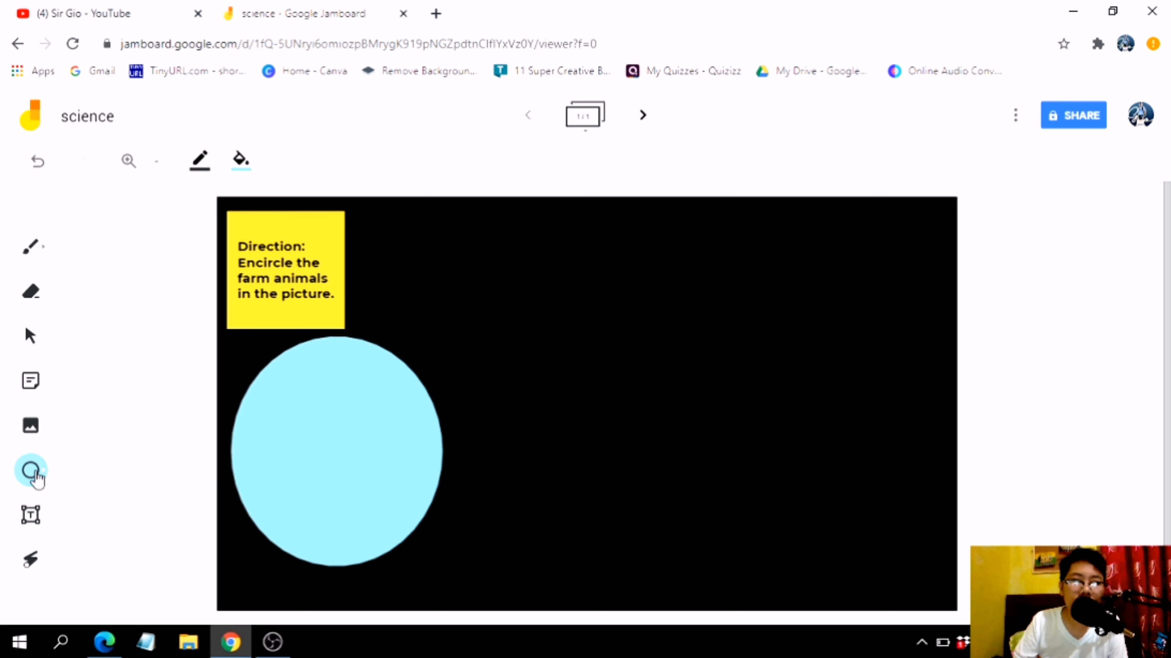
left_click(37, 478)
left_click(120, 469)
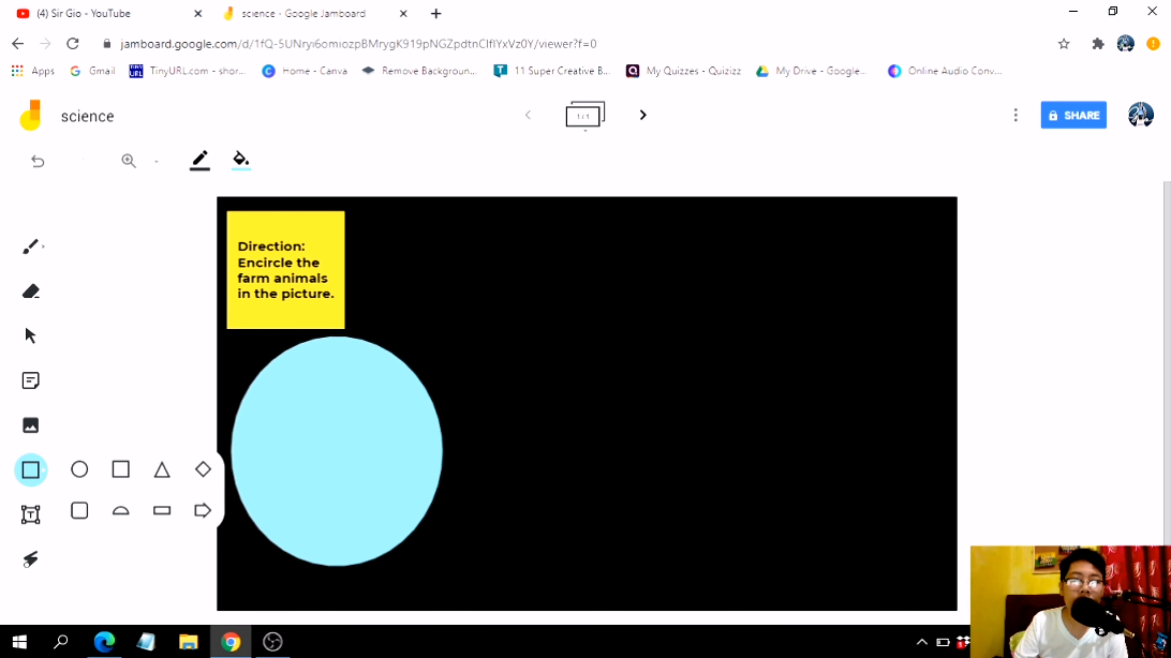
left_click_drag(492, 266, 591, 379)
left_click(241, 159)
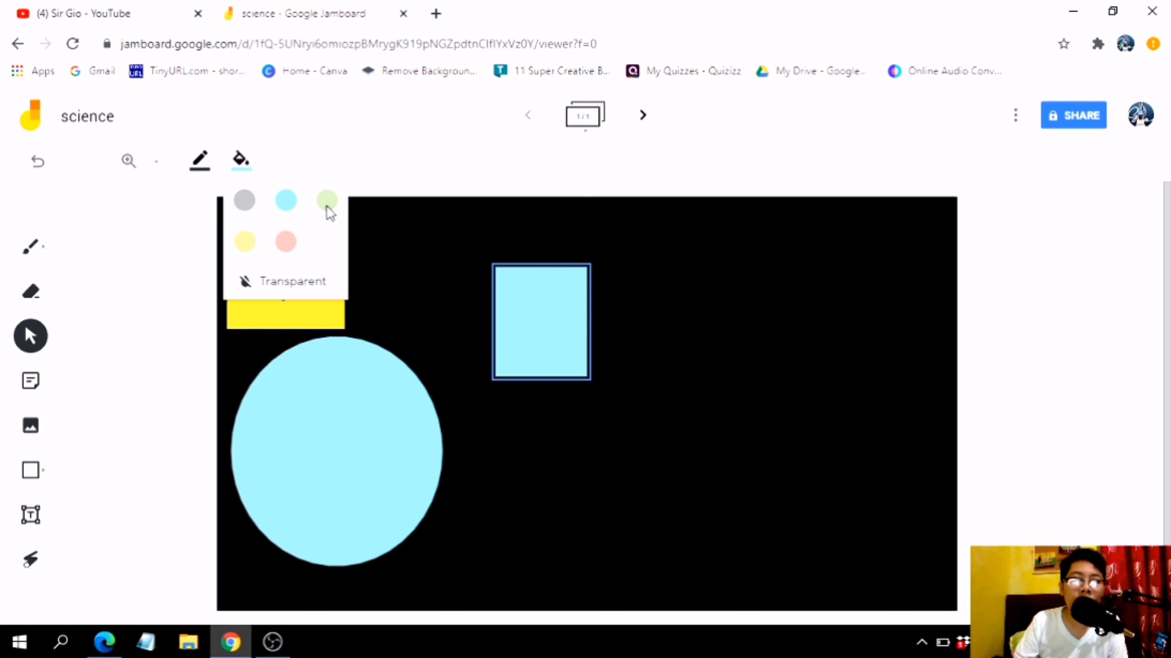
left_click(327, 203)
left_click(938, 342)
Draw a triangle below the green square and give it a red border.
left_click(32, 471)
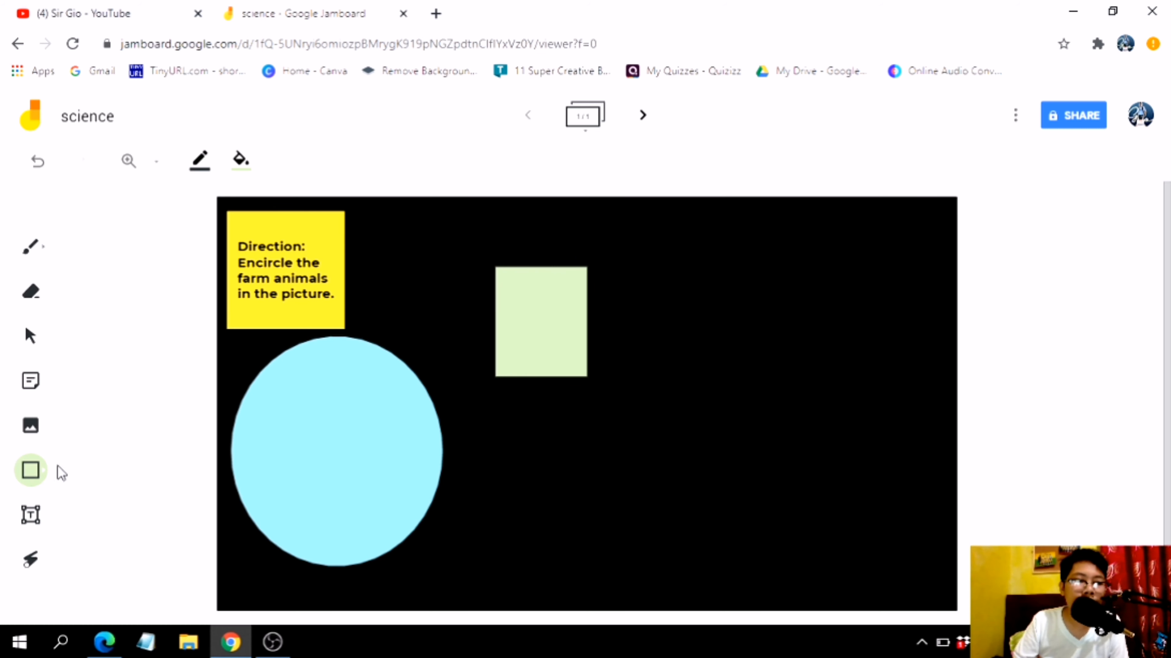
left_click(42, 475)
left_click(162, 471)
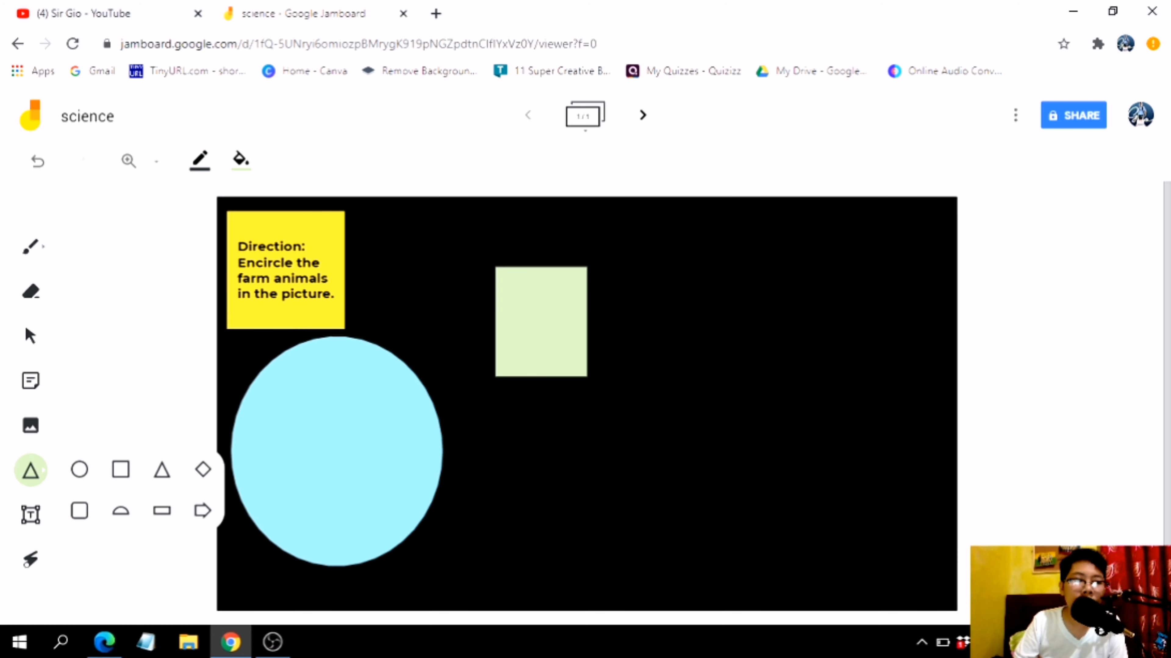
left_click_drag(572, 434, 685, 515)
left_click(202, 167)
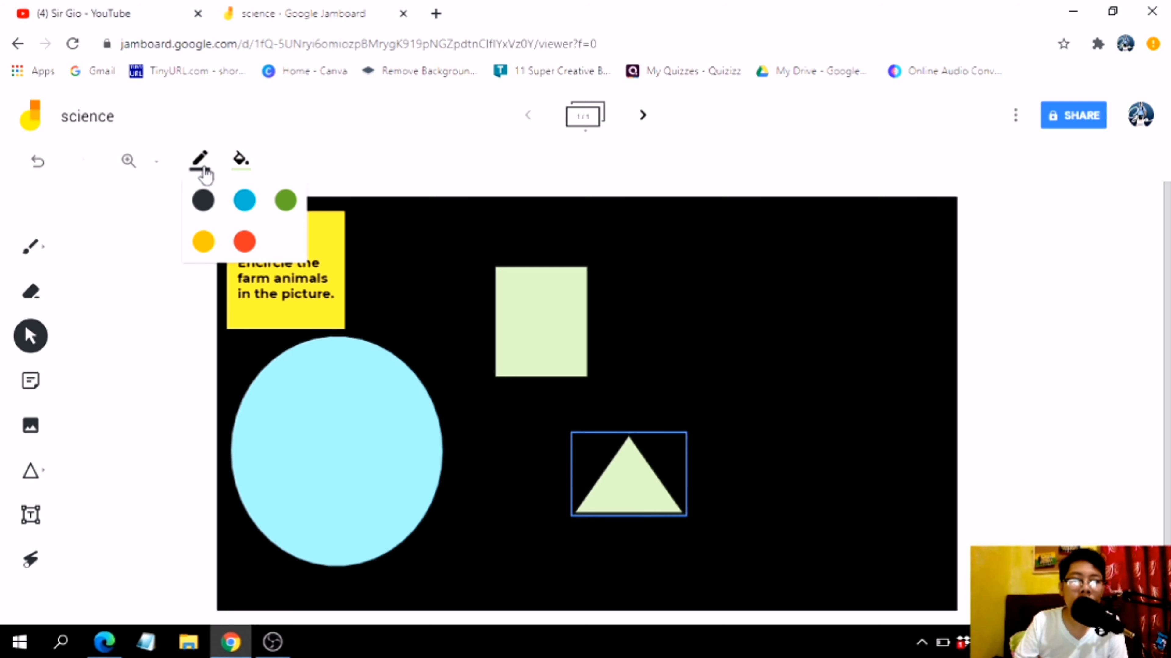
left_click(244, 241)
left_click(913, 381)
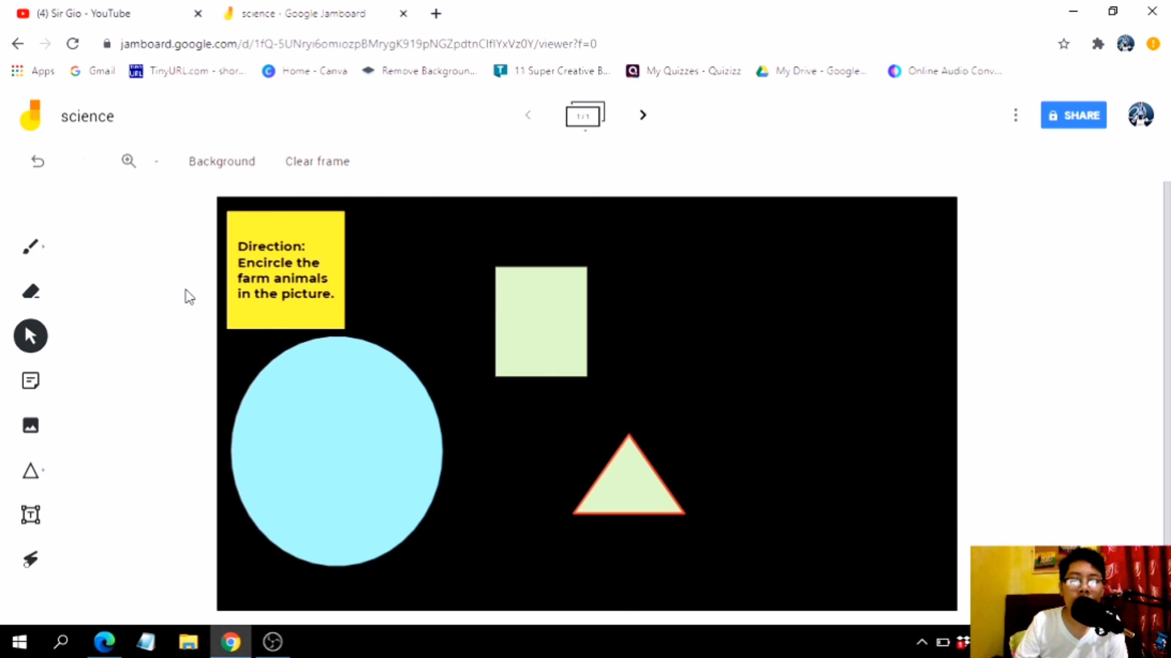
Draw a large diamond in the right part of the frame and set its border to green.
left_click(32, 479)
left_click(43, 475)
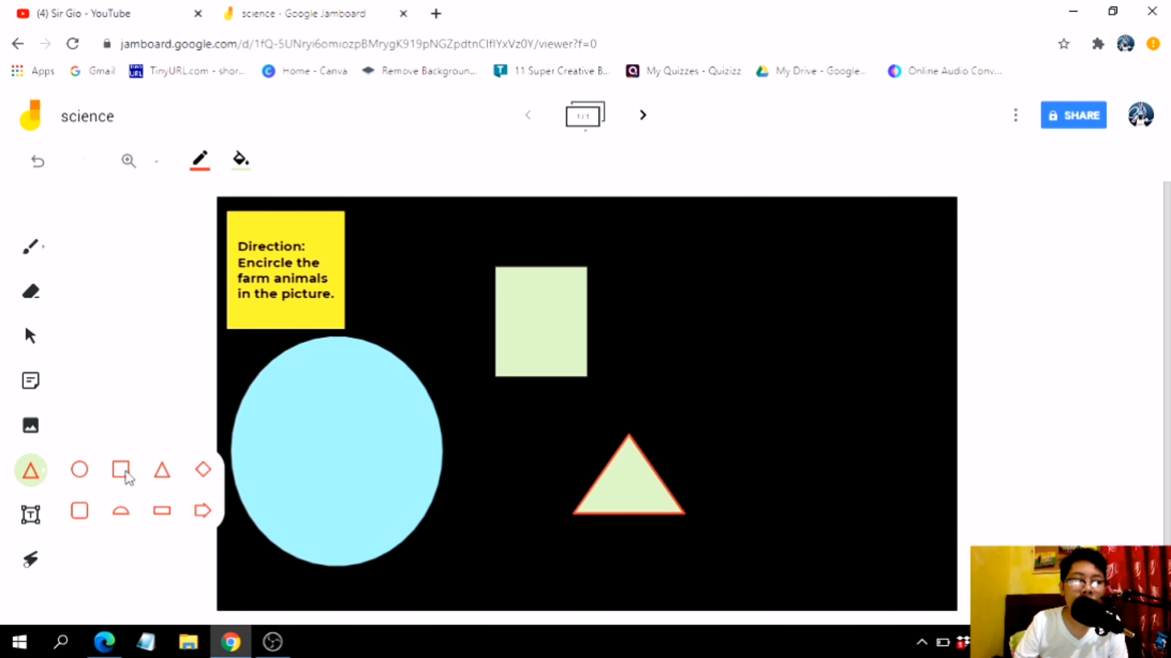
left_click(203, 469)
left_click_drag(717, 247, 873, 425)
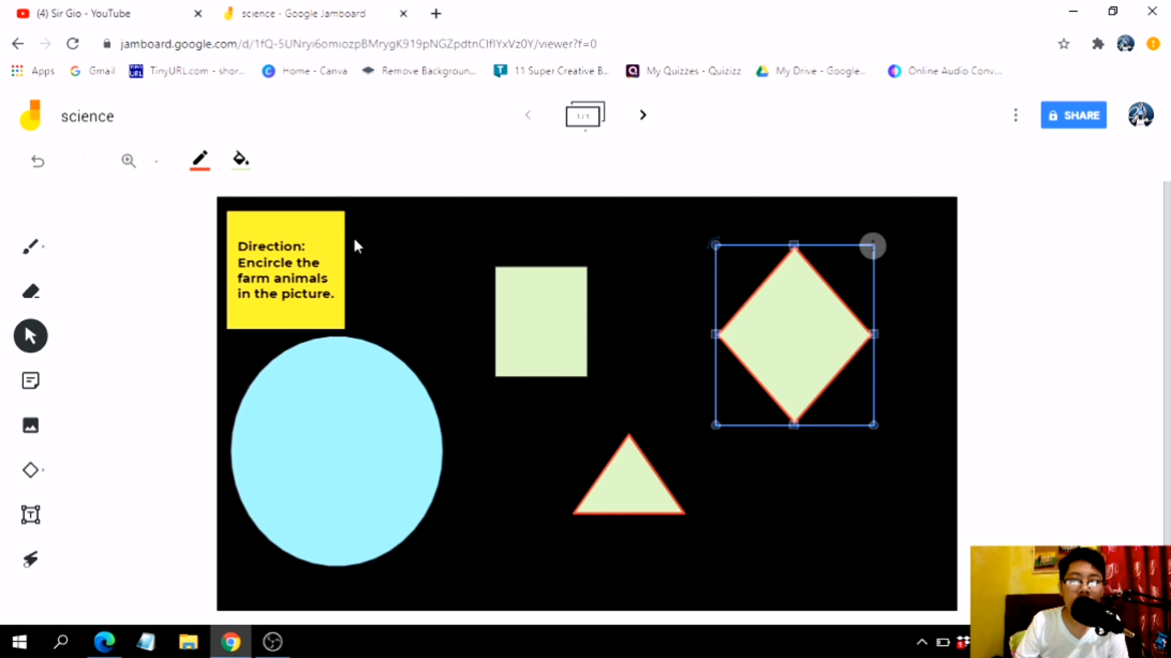
left_click(193, 162)
left_click(244, 239)
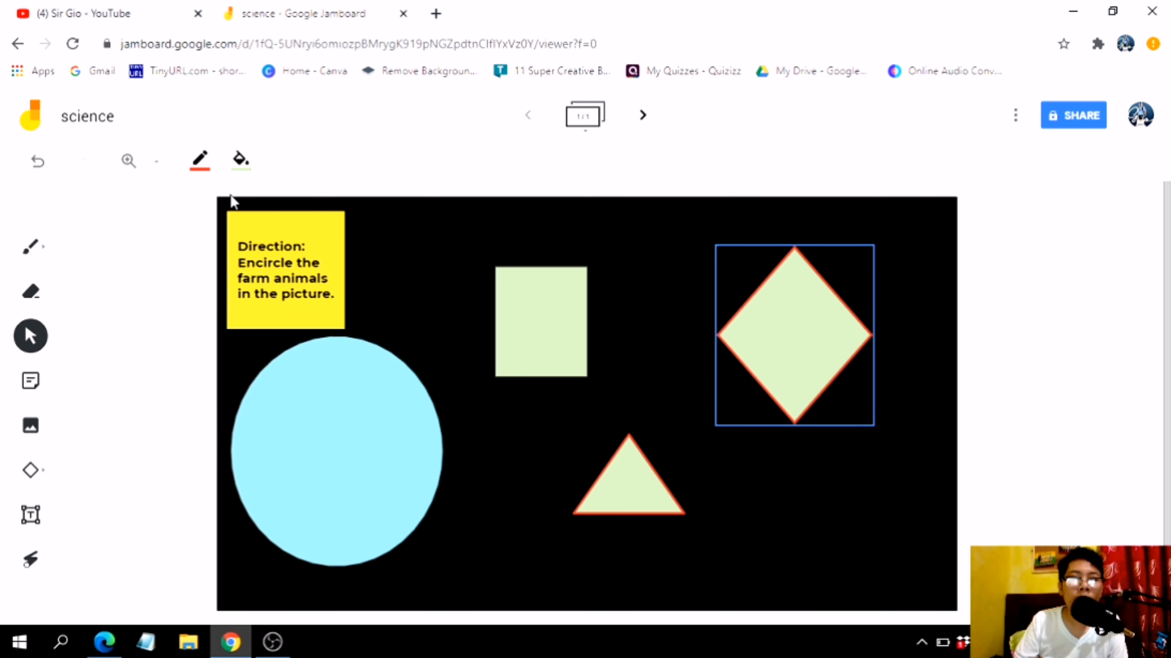
left_click(205, 168)
left_click(286, 200)
left_click(999, 400)
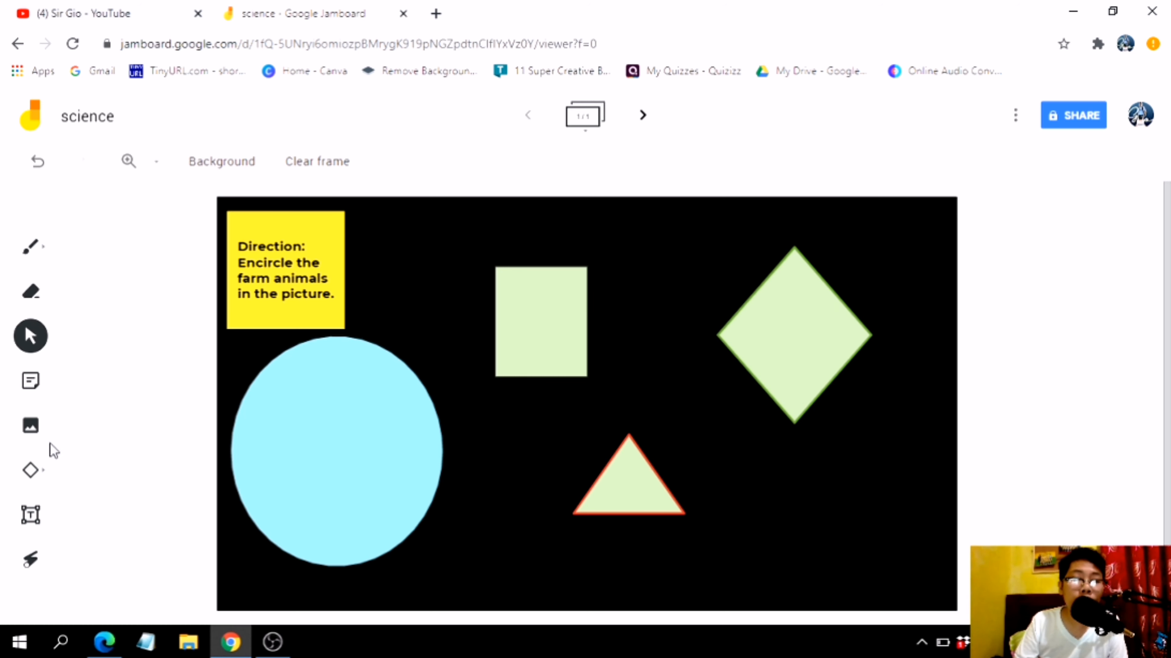
Place a small circle with a green border inside the light blue ellipse.
left_click(46, 480)
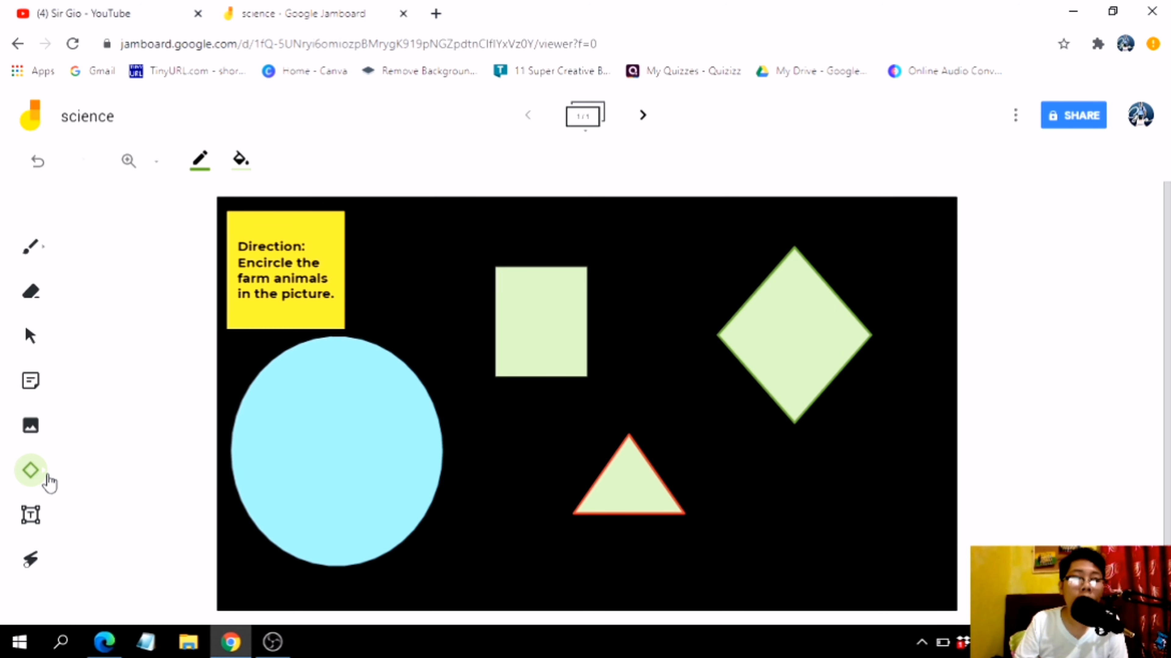
left_click(51, 478)
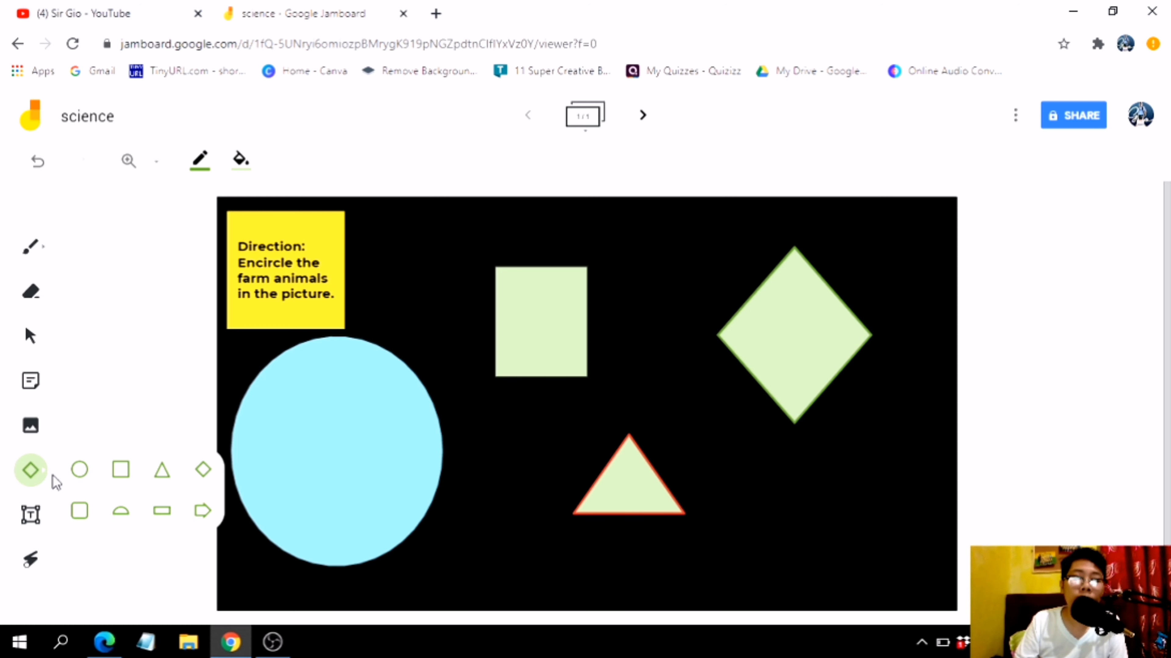
left_click(78, 471)
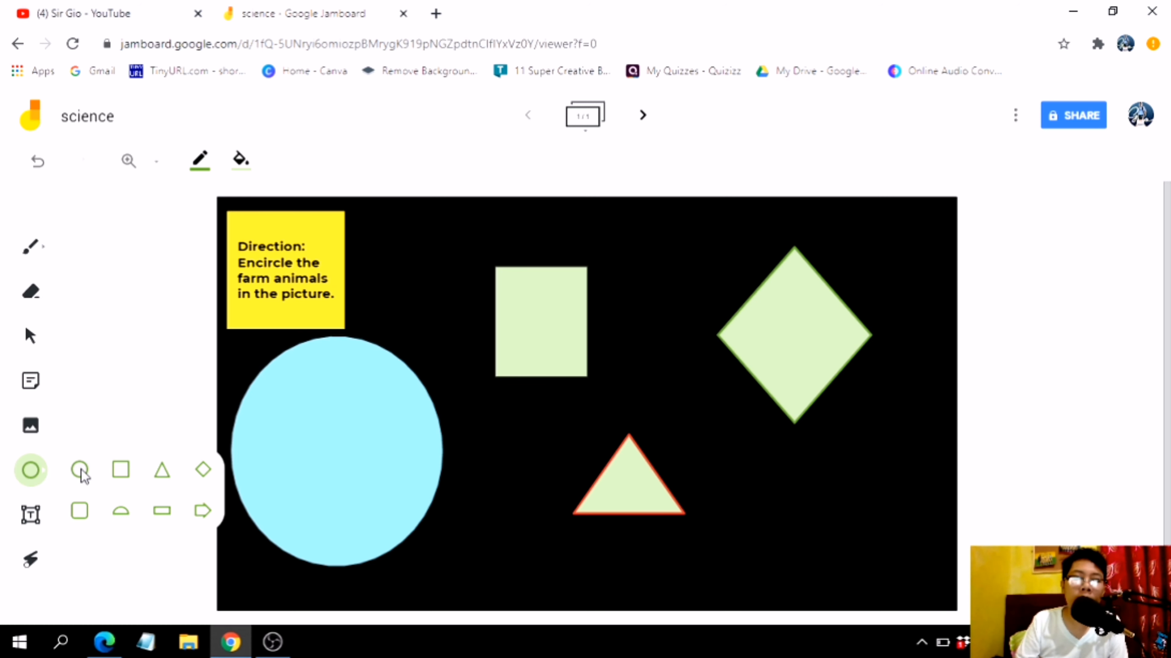
left_click(354, 432)
left_click(943, 383)
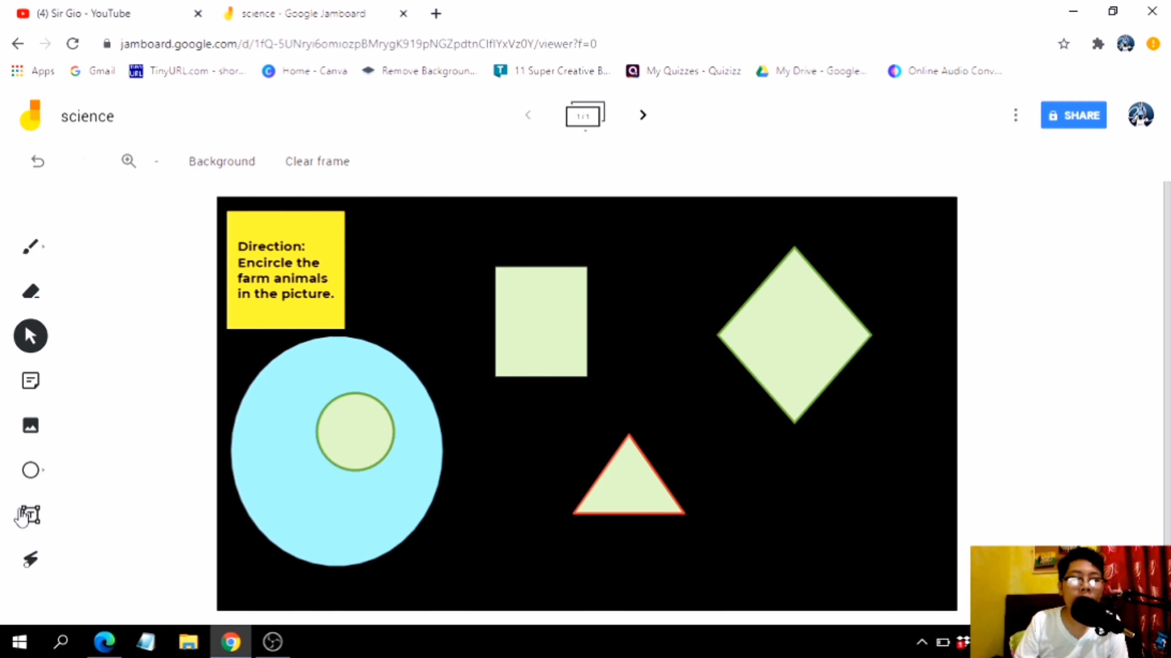
Add a text box near the frame's upper edge beside the directions note and set its text style to Display.
left_click(20, 512)
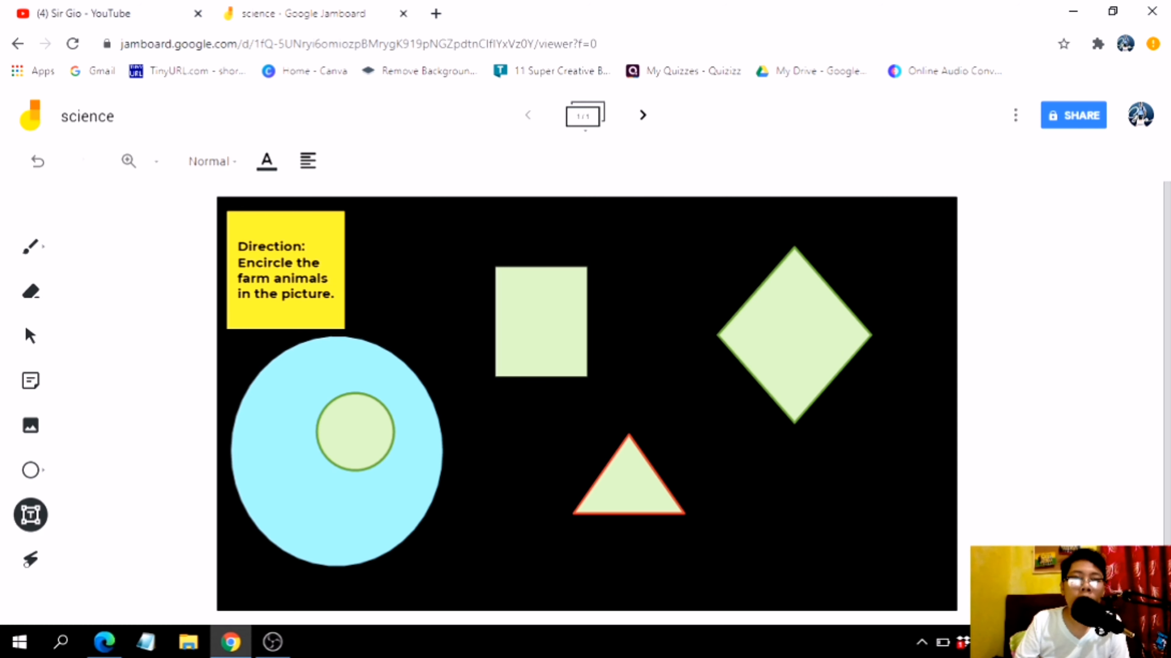
left_click(434, 222)
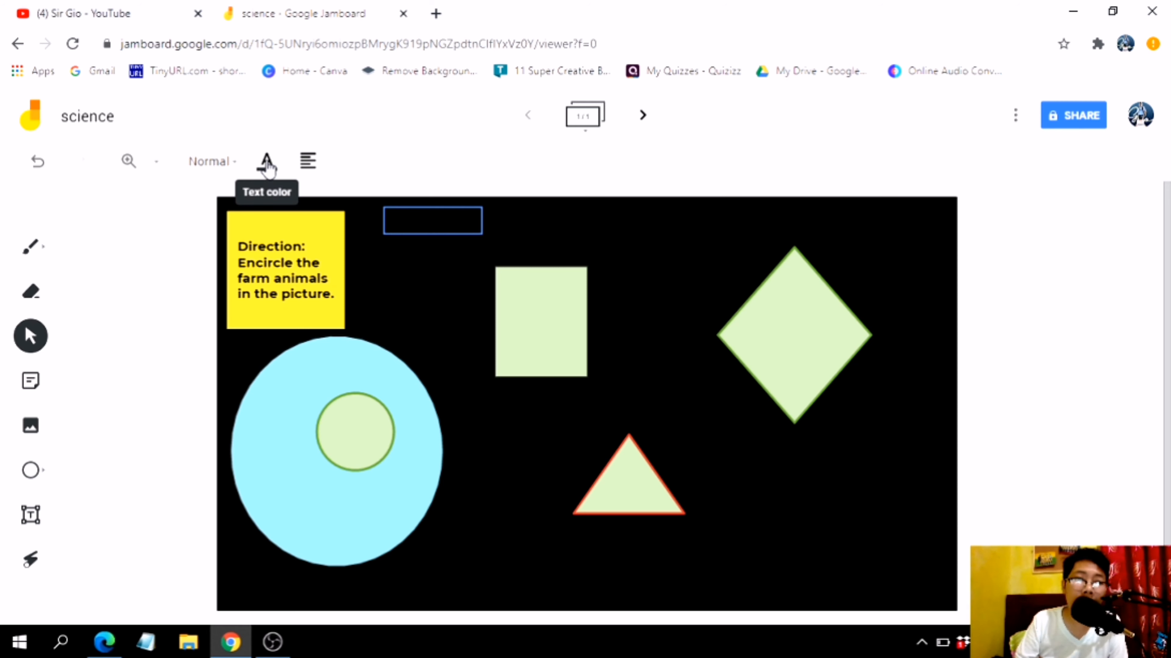
left_click(238, 167)
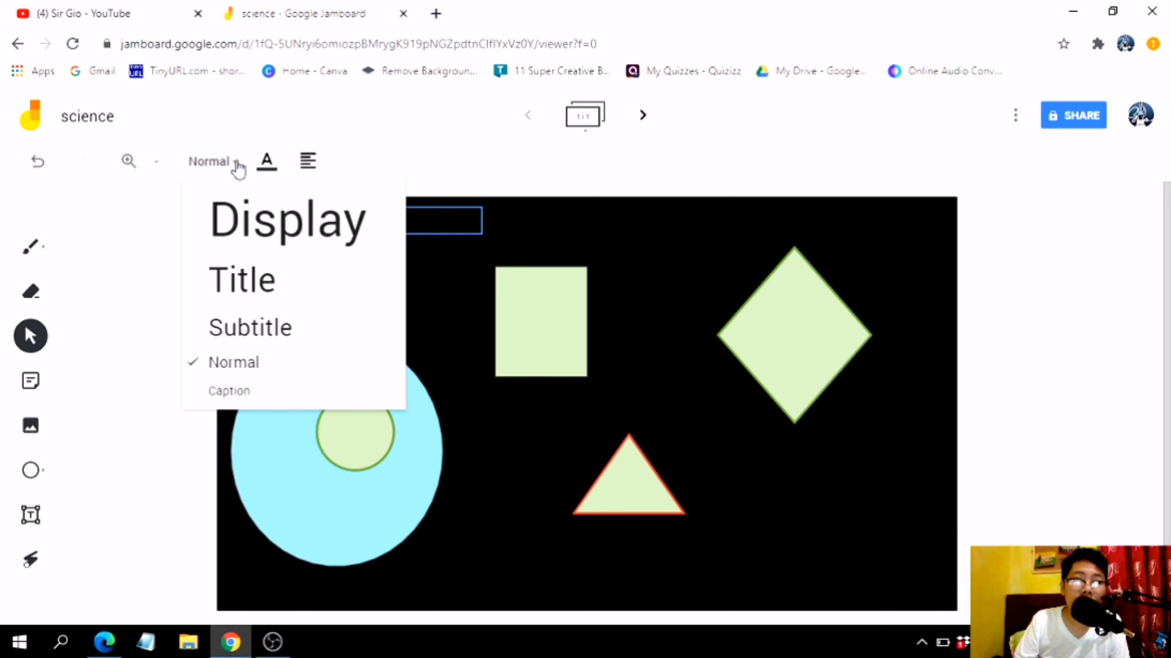
left_click(279, 224)
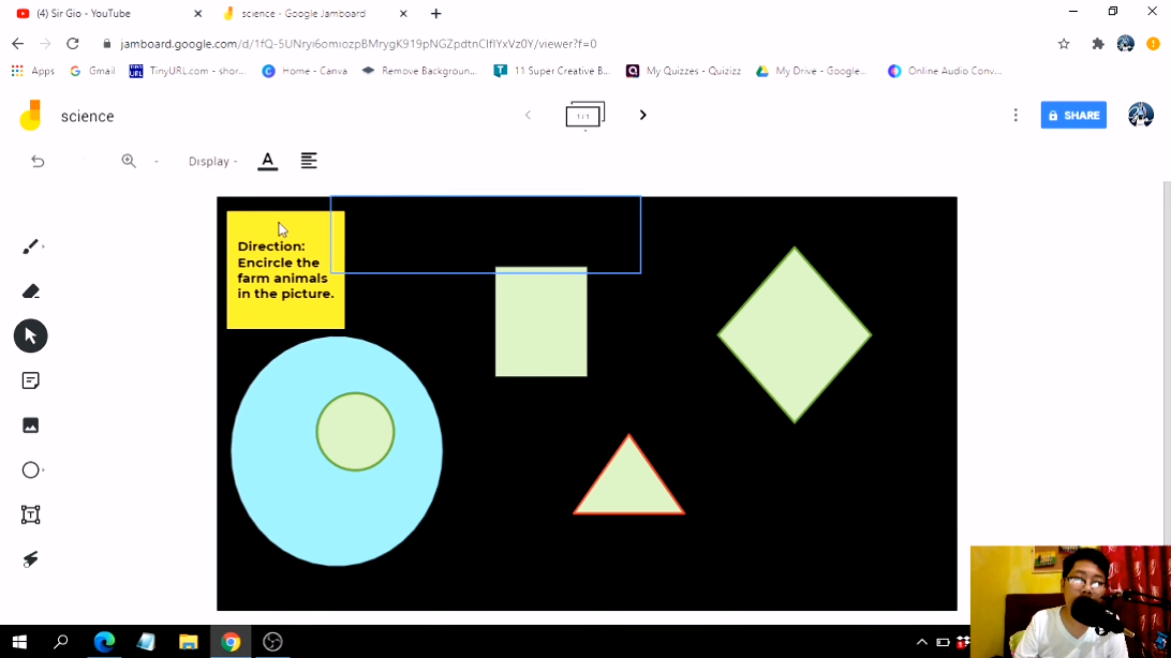
Try the Title, Subtitle, Normal and Caption styles on the empty text box and return it to Display.
left_click(237, 162)
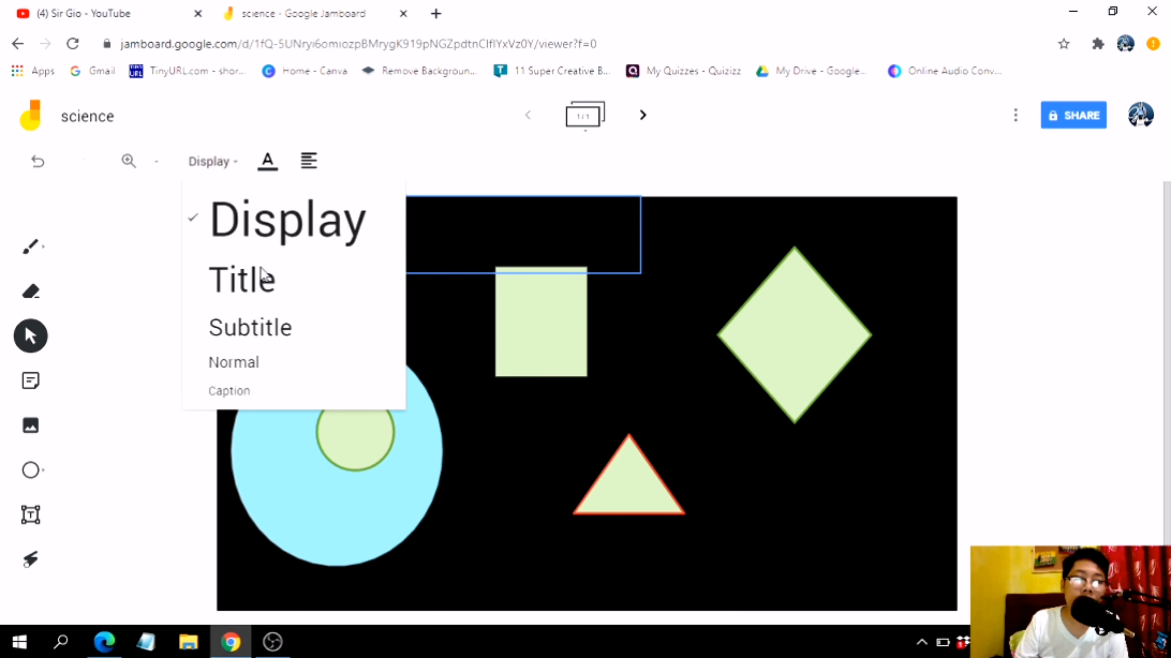
left_click(260, 279)
left_click(219, 172)
left_click(280, 328)
left_click(204, 167)
left_click(266, 363)
left_click(229, 167)
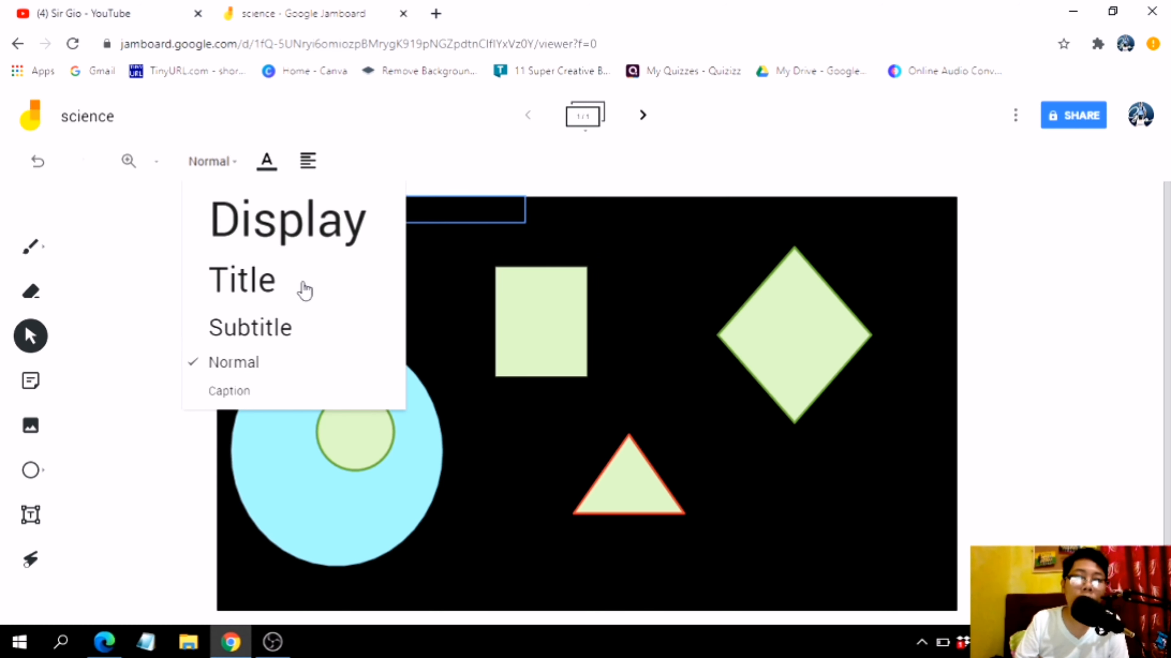
left_click(319, 392)
left_click(211, 163)
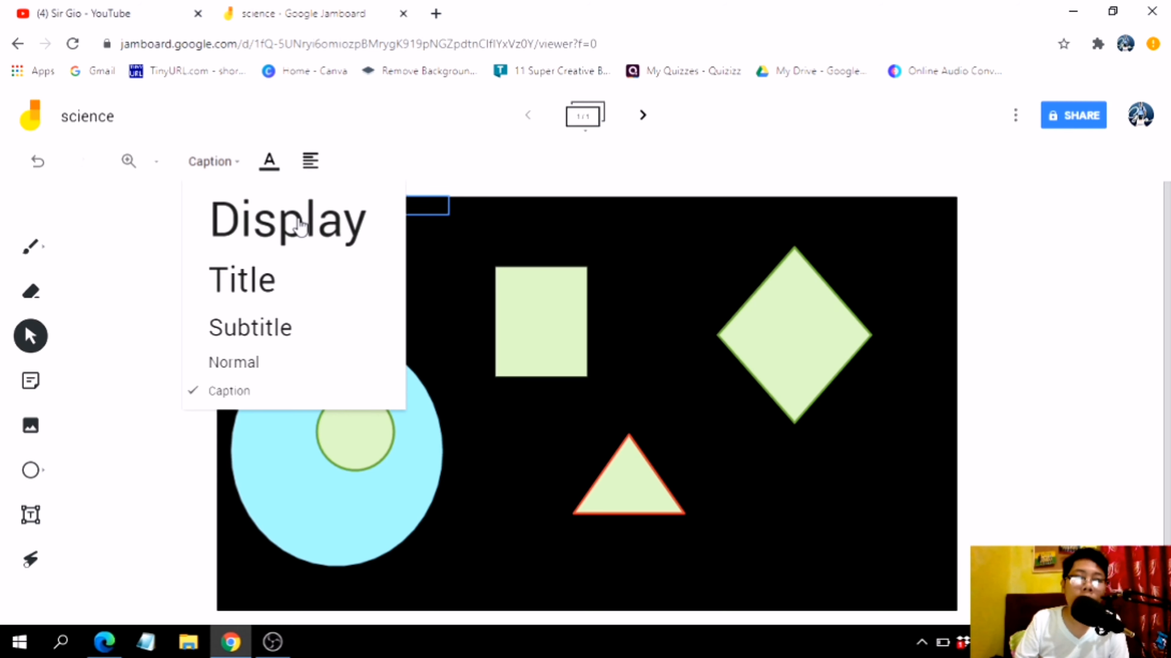
left_click(297, 227)
Shift the text box clear of the directions note and enter "science class" in white.
left_click_drag(442, 244, 519, 243)
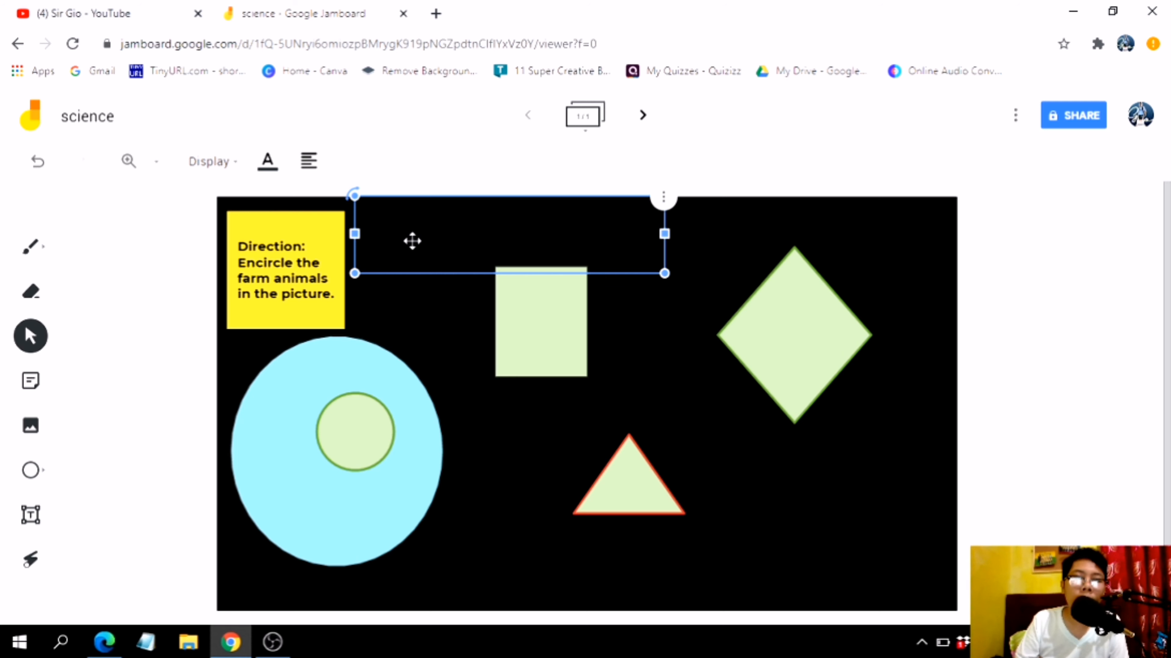
type("S")
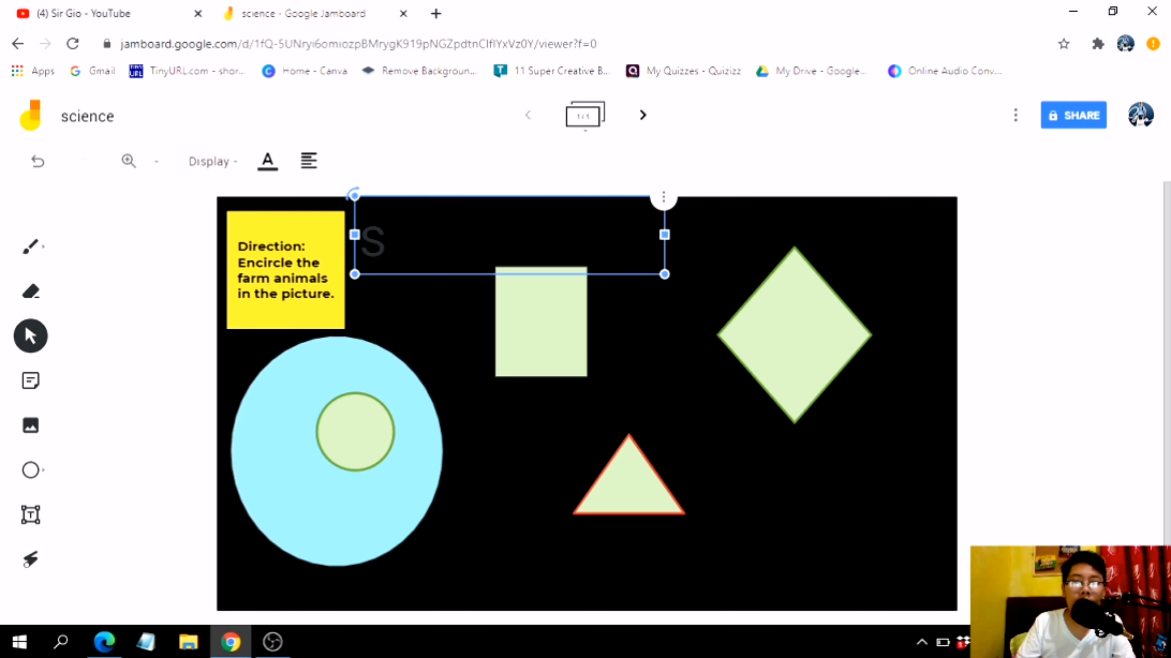
left_click(267, 162)
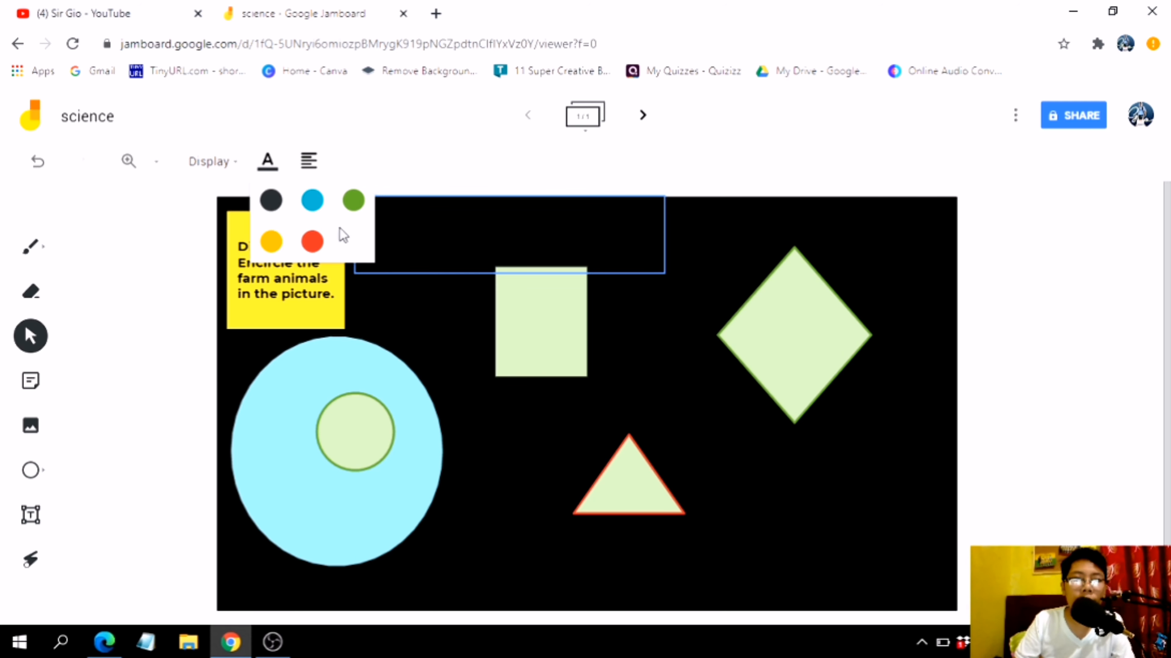
left_click(441, 230)
left_click(419, 235)
type("science class")
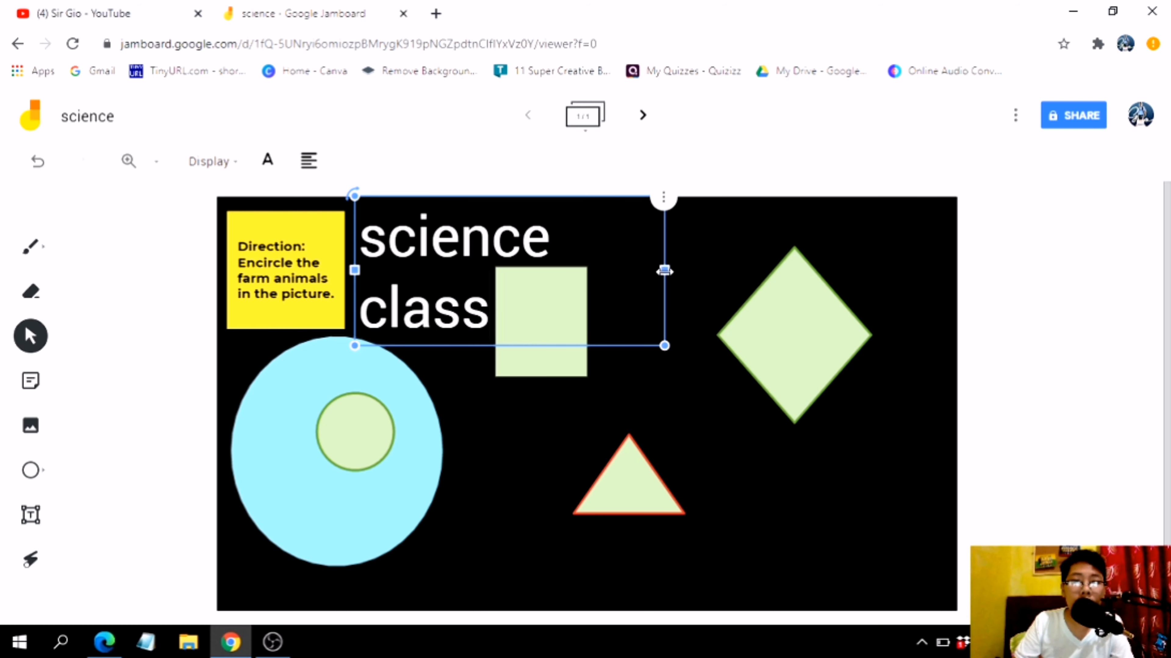
Widen the "science class" text box to fit on one line and move it further right as a heading.
left_click_drag(664, 270, 724, 253)
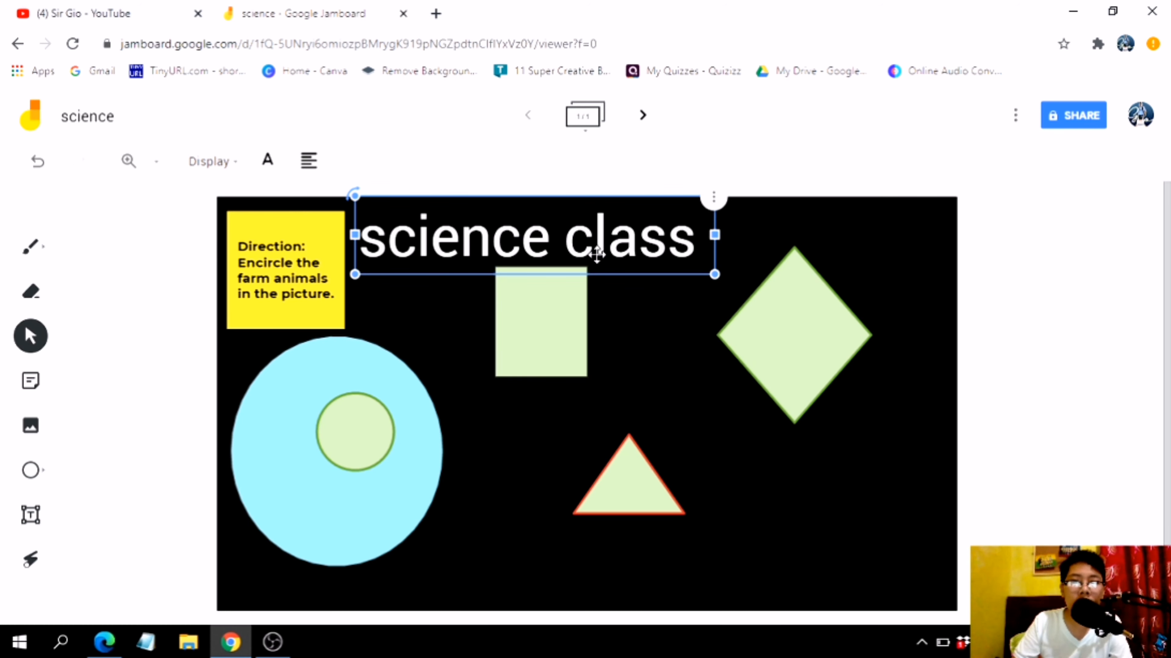
left_click_drag(576, 243, 642, 243)
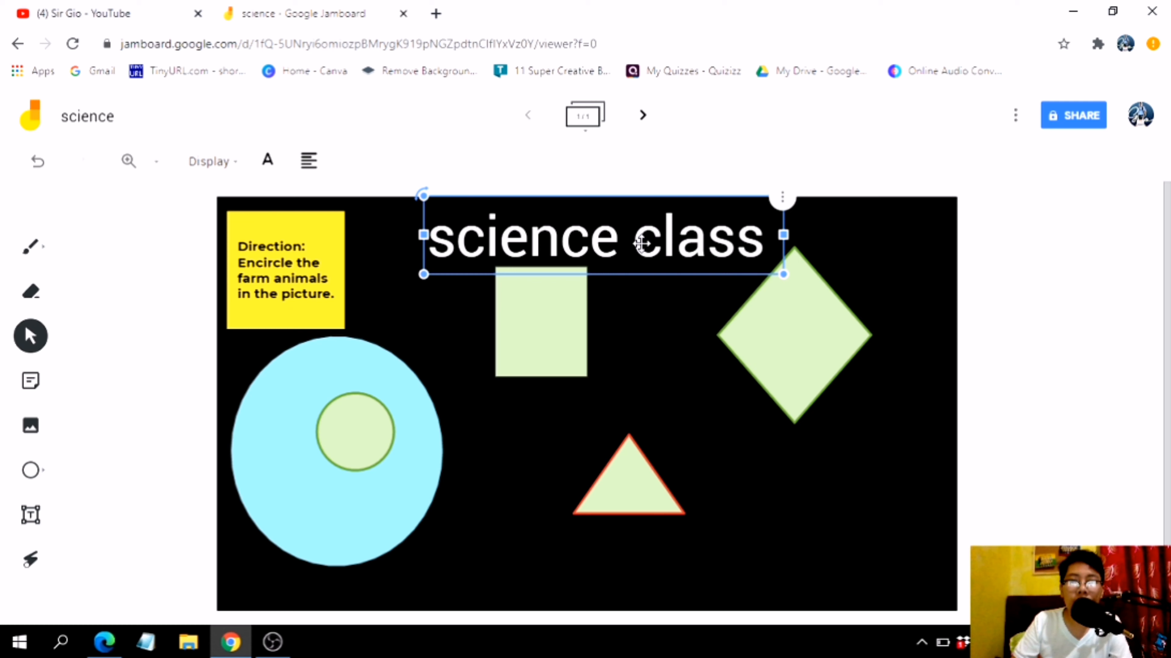
left_click(1022, 271)
Rearrange the square, triangle and diamond into a row beneath the "science class" heading, with the triangle beside the diamond.
left_click_drag(802, 363, 837, 430)
left_click_drag(551, 324, 541, 414)
left_click_drag(619, 474, 697, 387)
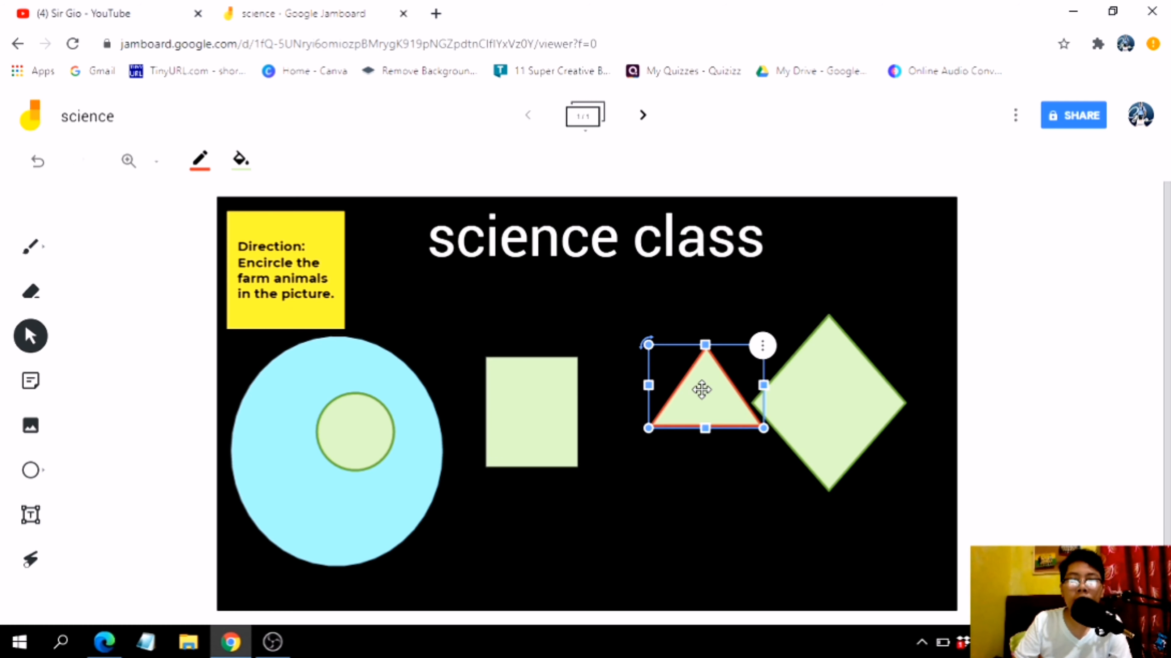
left_click(1060, 332)
left_click(555, 244)
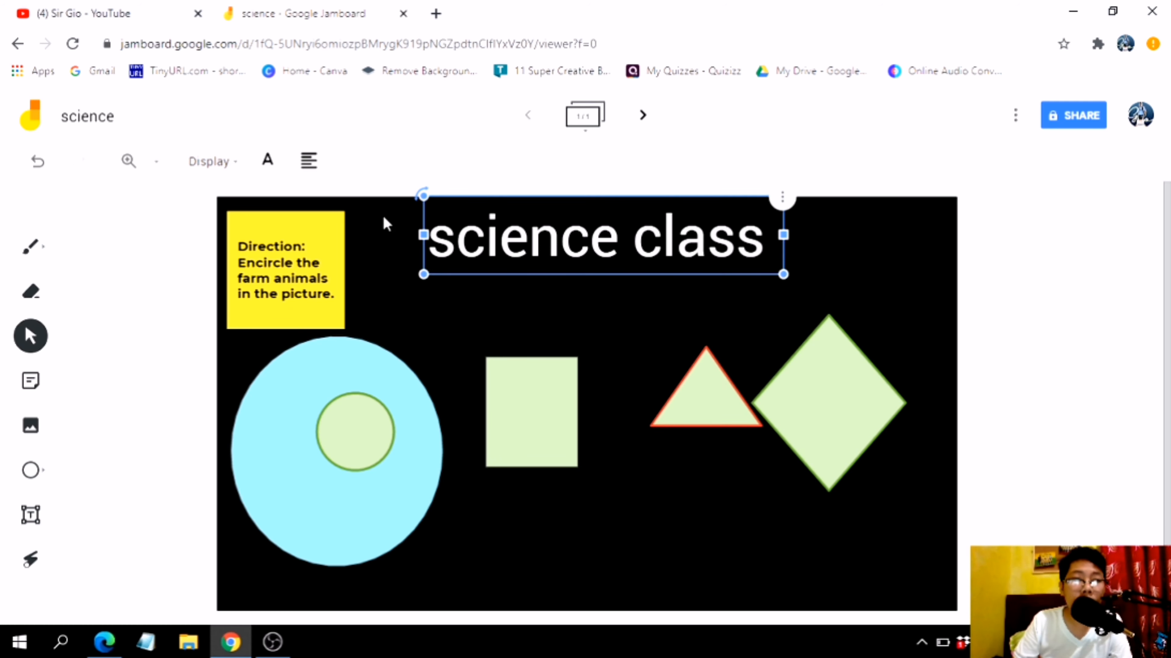
left_click(1032, 444)
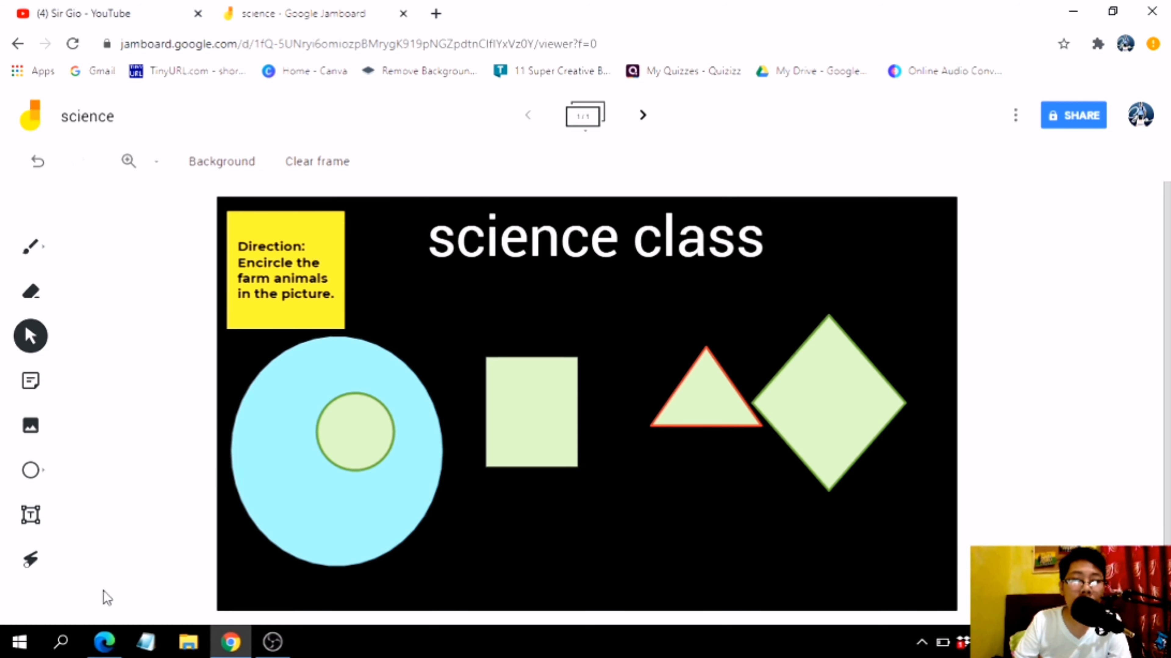